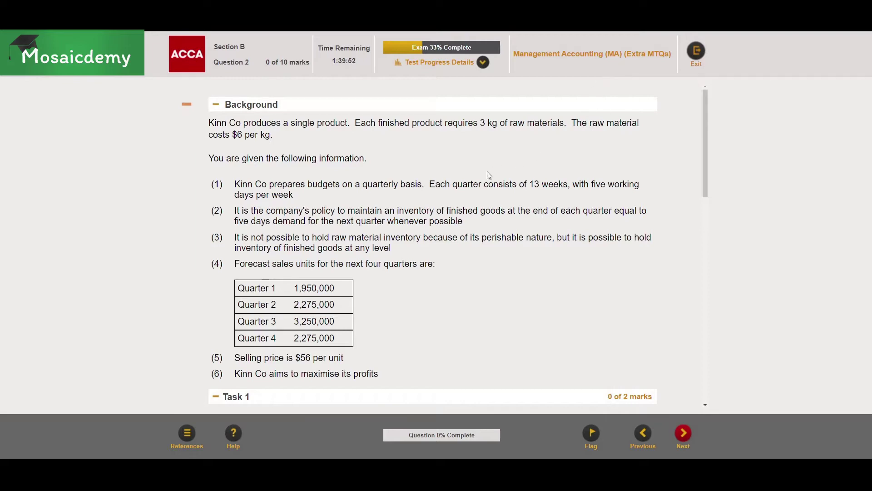
# Step: Look through the Kinn Co background and the requirements of Tasks 1 to 5
pyautogui.scroll(-3, 488, 175)
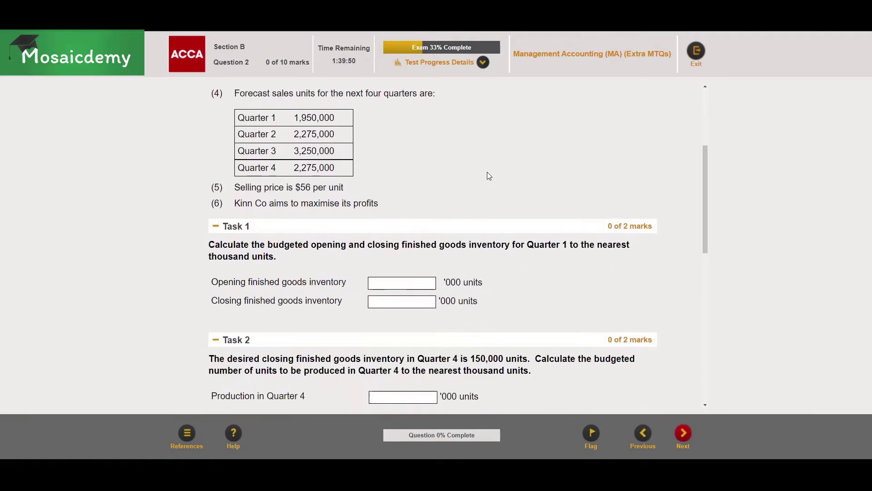
pyautogui.scroll(-3, 487, 173)
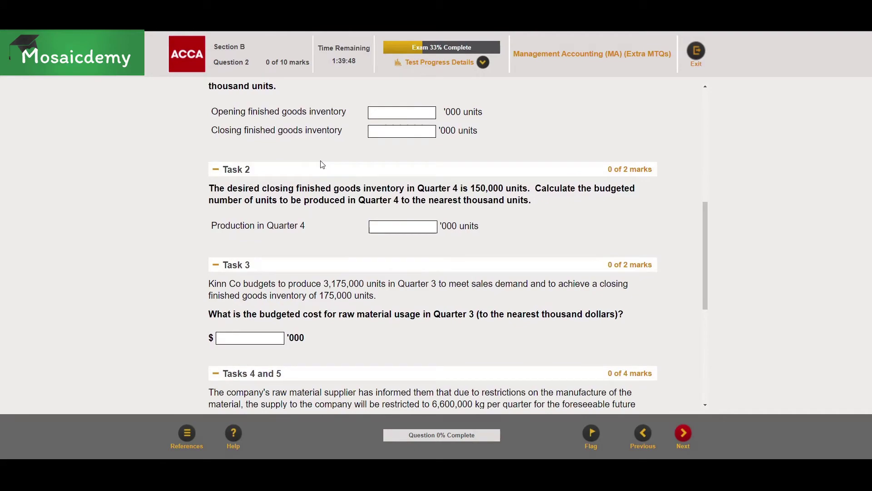
pyautogui.scroll(-2, 322, 162)
pyautogui.scroll(-3, 321, 160)
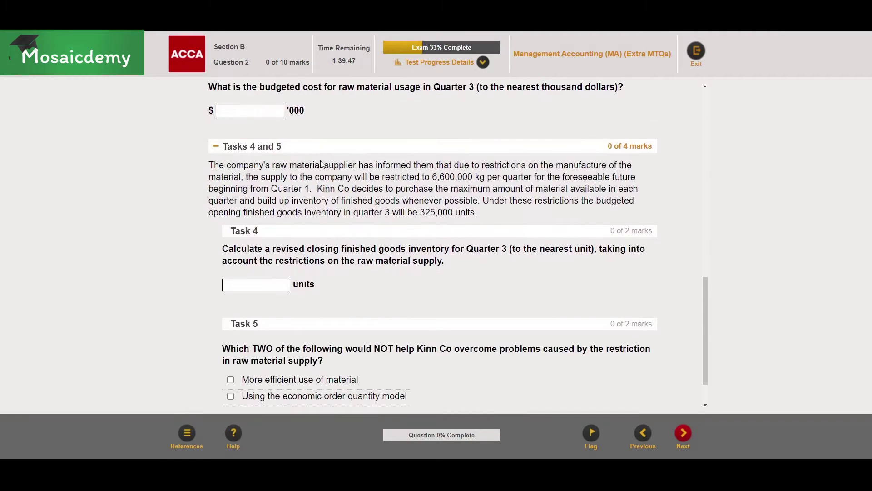
pyautogui.scroll(10, 321, 161)
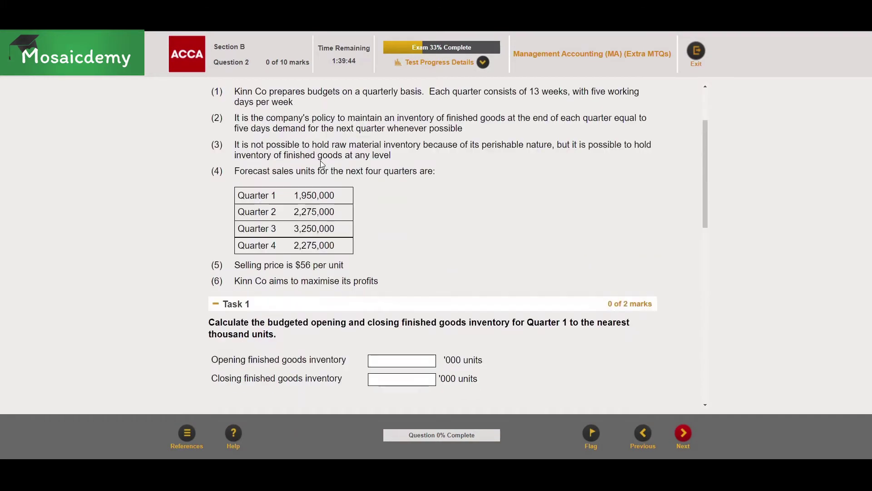
pyautogui.scroll(1, 363, 166)
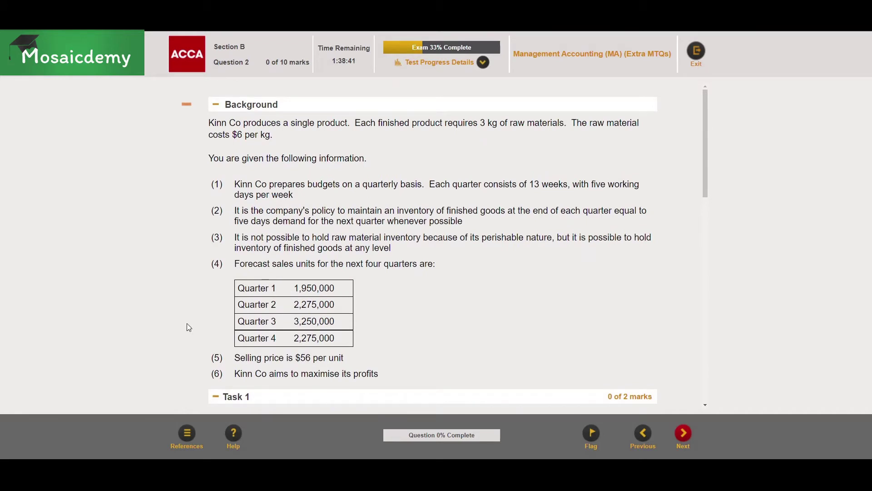
# Step: Examine the Task 1 requirement and its answer units, and highlight the background's policy on inventory at the end of each quarter
pyautogui.scroll(-2, 187, 323)
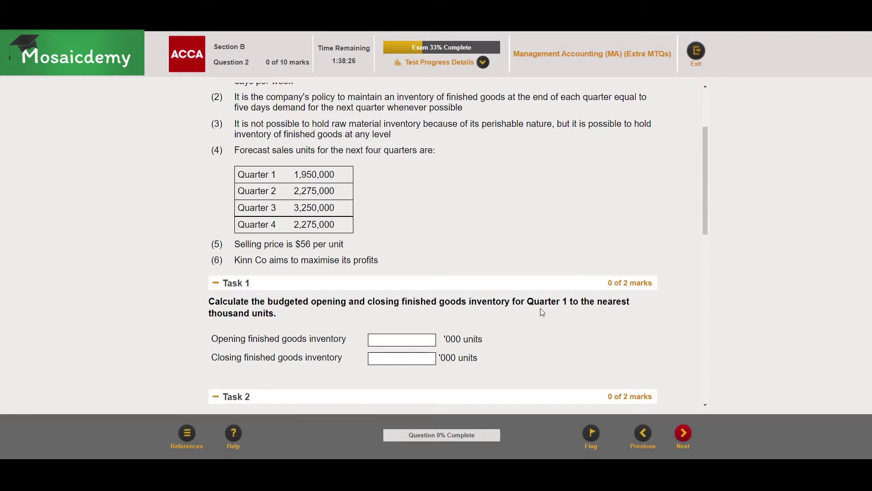
pyautogui.moveTo(447, 339); pyautogui.dragTo(483, 339)
pyautogui.click(524, 349)
pyautogui.scroll(2, 335, 333)
pyautogui.scroll(1, 335, 332)
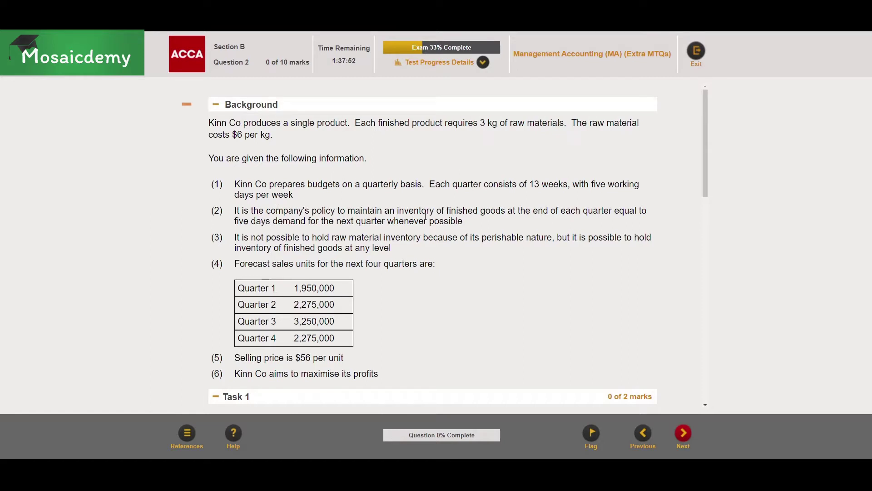
pyautogui.moveTo(534, 212); pyautogui.dragTo(462, 220)
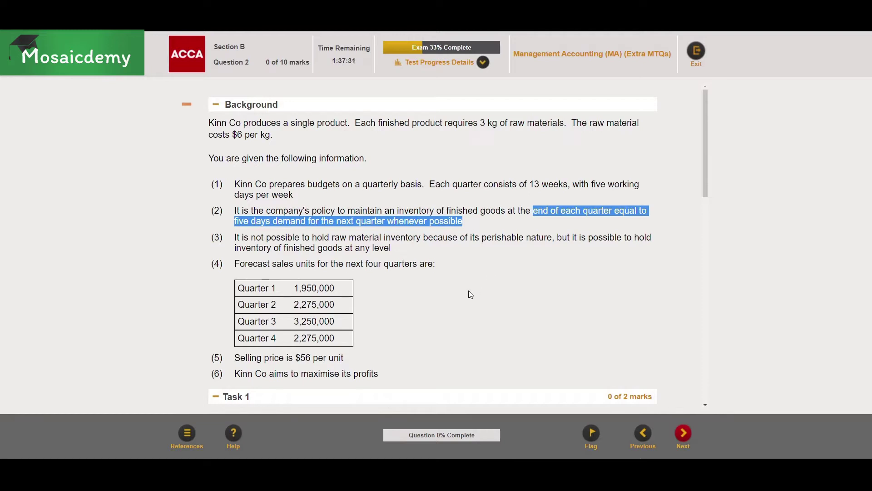
# Step: Highlight the Quarter 2 forecast sales and the number of weeks and working days per quarter in the background
pyautogui.scroll(-2, 470, 294)
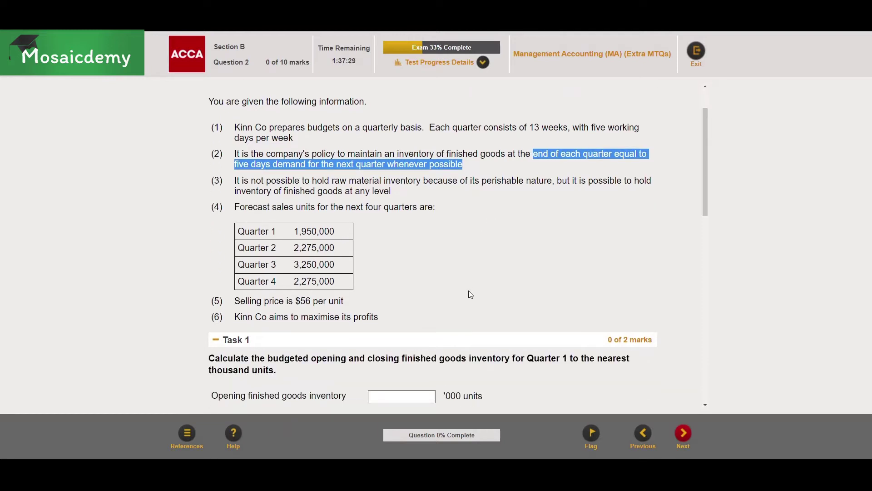
pyautogui.moveTo(237, 248); pyautogui.dragTo(340, 250)
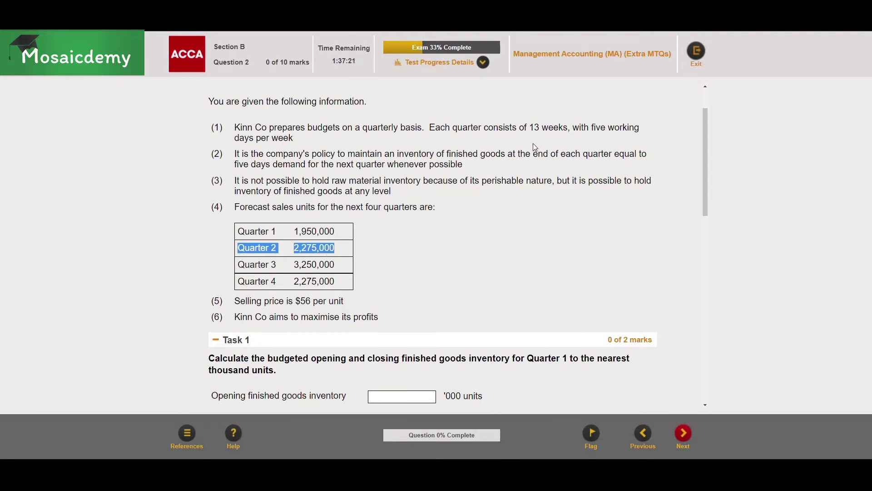
pyautogui.moveTo(533, 130); pyautogui.dragTo(298, 145)
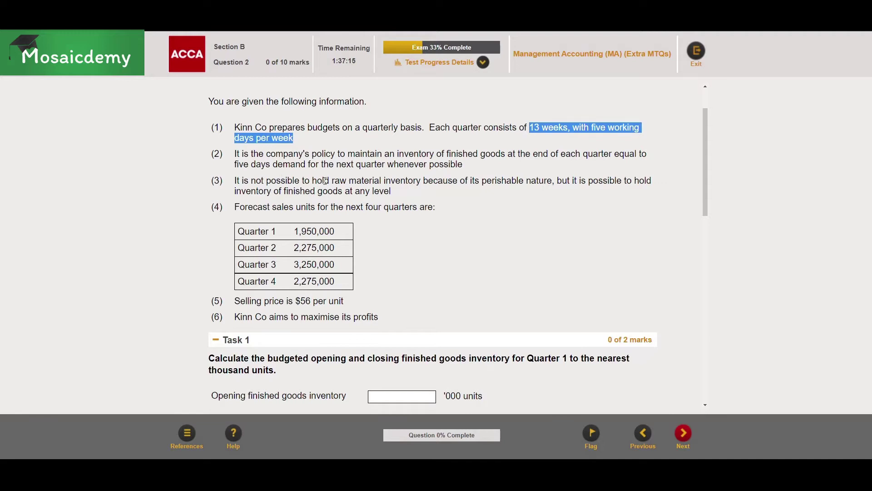
pyautogui.moveTo(297, 248); pyautogui.dragTo(338, 248)
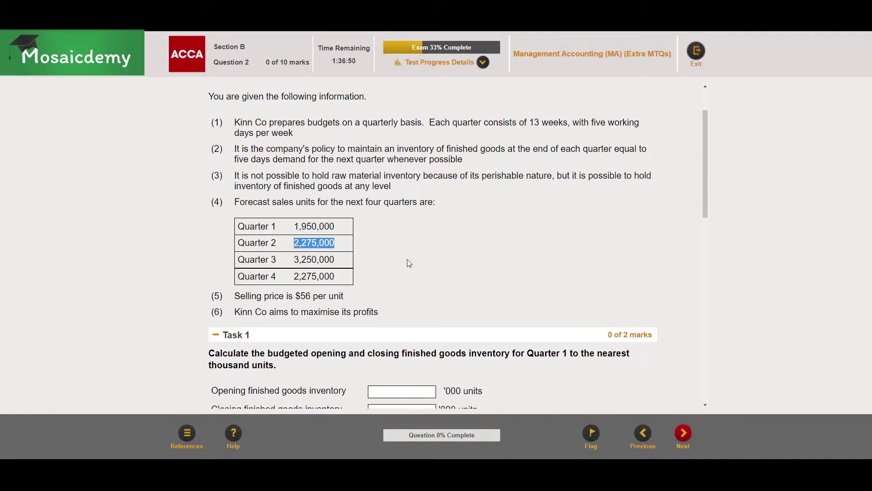
pyautogui.scroll(-1, 408, 261)
pyautogui.click(296, 189)
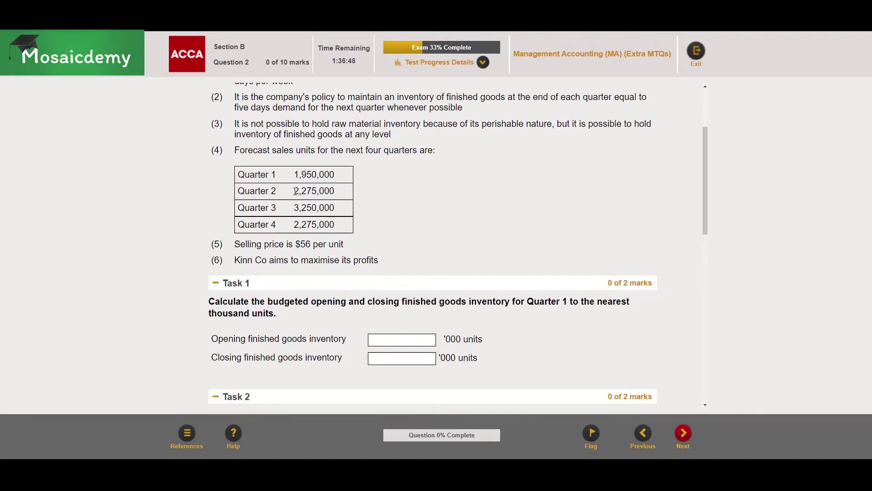
pyautogui.moveTo(294, 191); pyautogui.dragTo(337, 191)
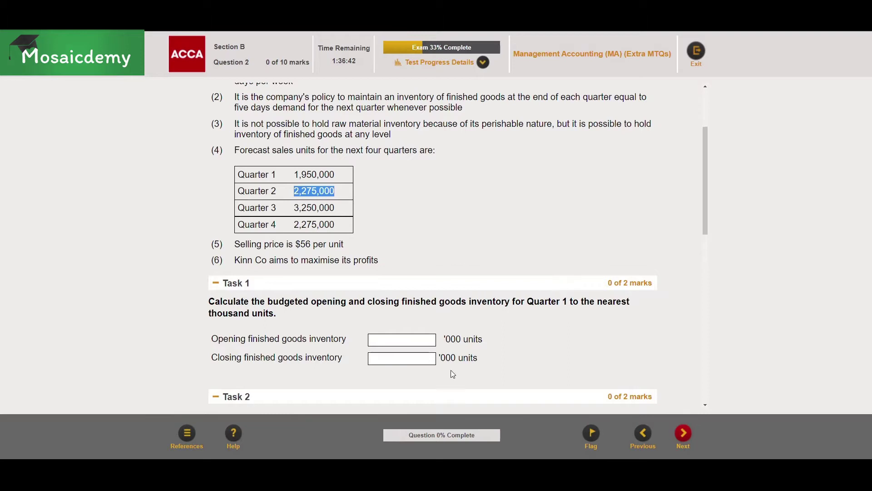
# Step: Switch to Calculator and divide the Quarter 2 forecast sales of 2,275,000 units by 65 working days
pyautogui.hotkey('alt', 'Tab')
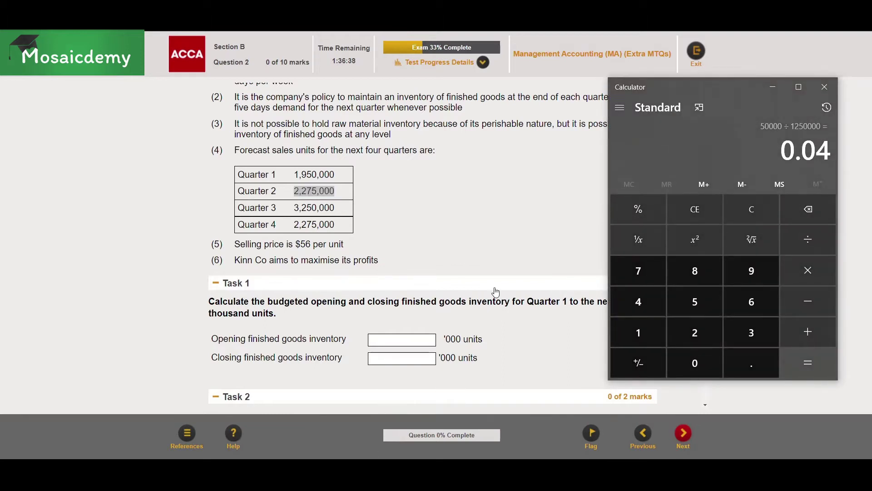
pyautogui.write('227')
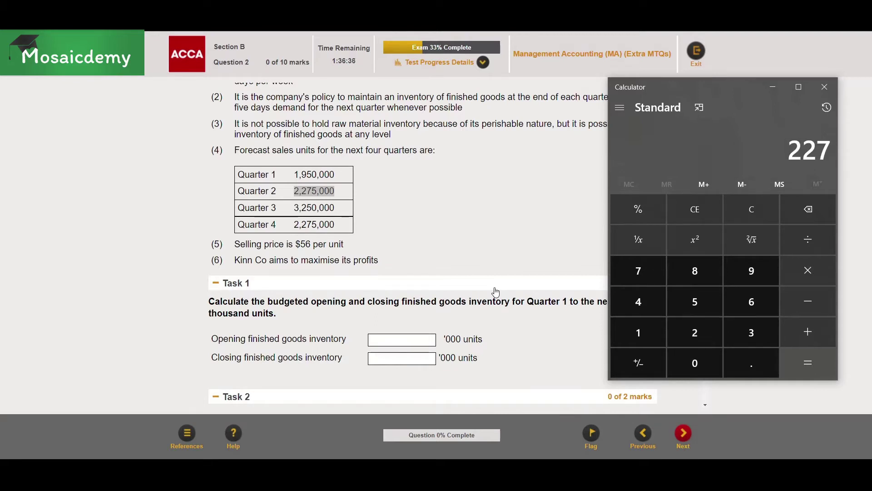
pyautogui.write('5000')
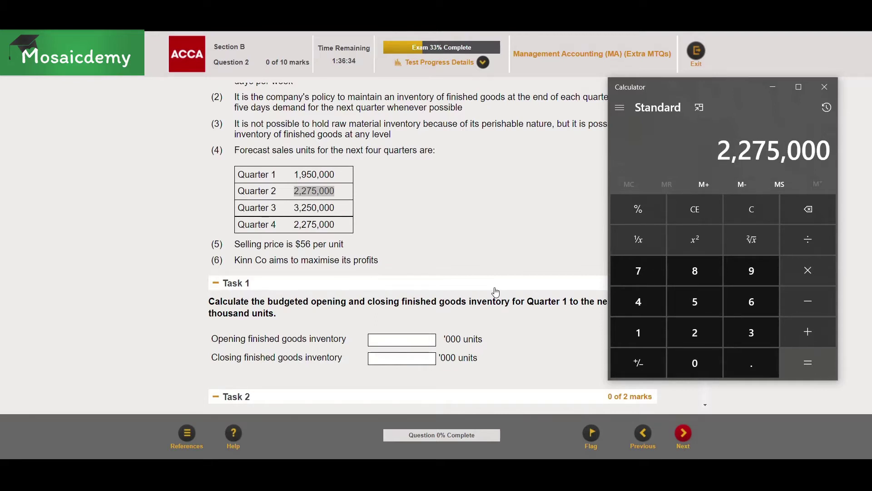
pyautogui.write('/65')
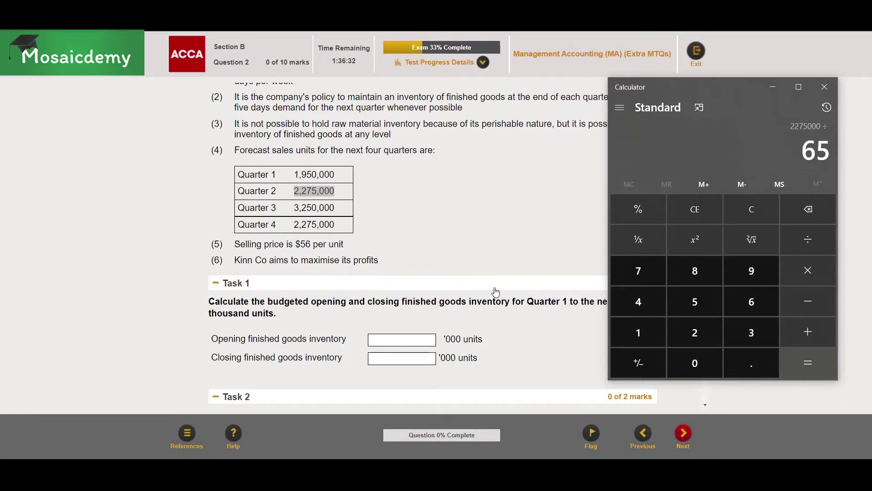
pyautogui.press('Return')
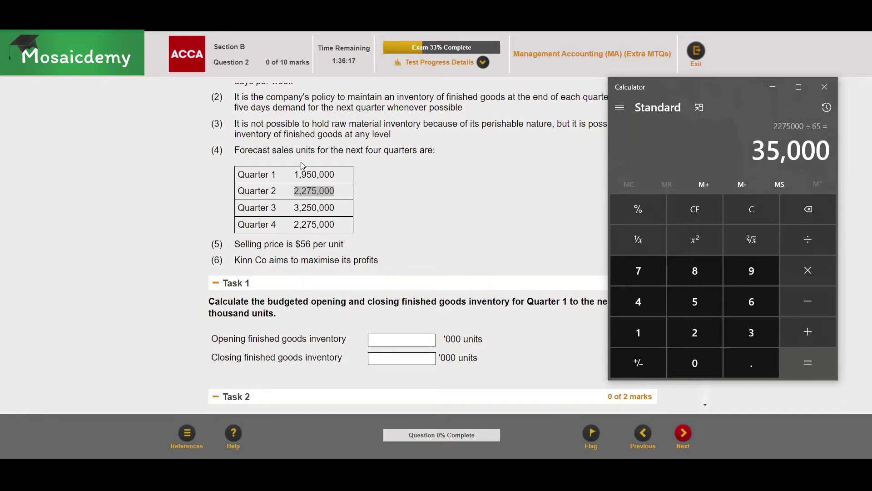
# Step: Highlight the words "sales units" in the background, and multiply the daily Quarter 2 demand by 5 in Calculator
pyautogui.moveTo(273, 150); pyautogui.dragTo(316, 152)
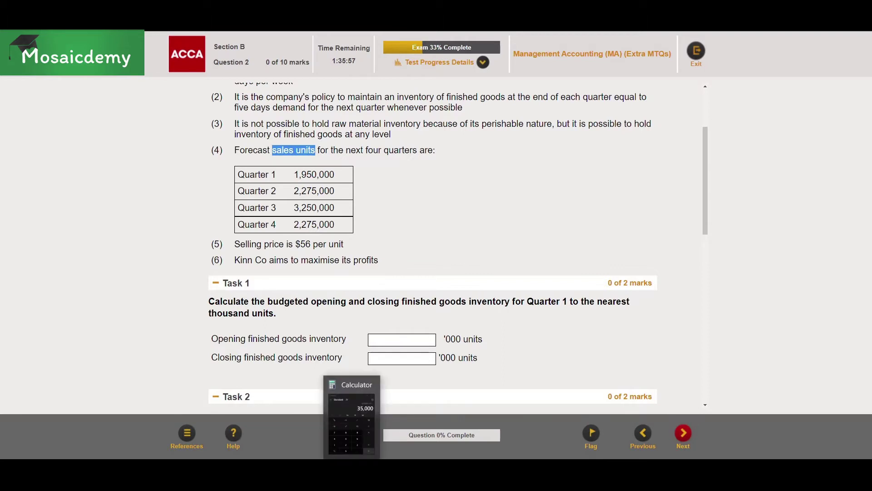
pyautogui.click(352, 474)
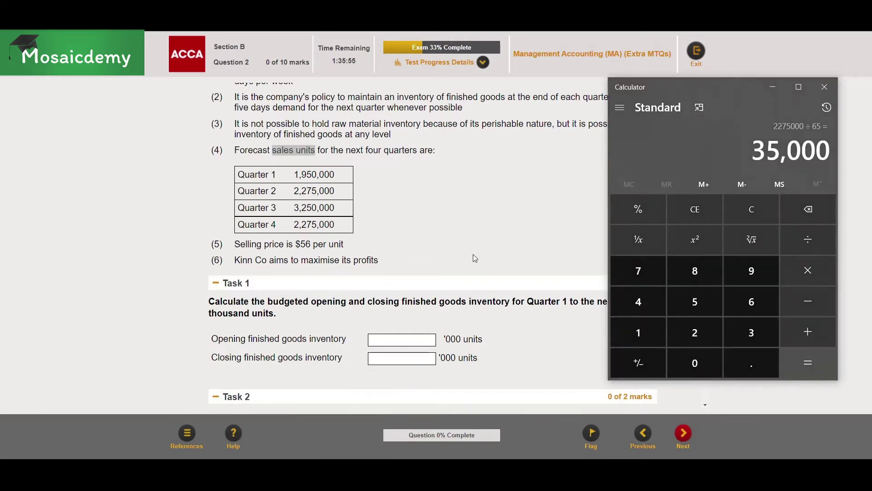
pyautogui.press('*')
pyautogui.press('5')
pyautogui.press('Return')
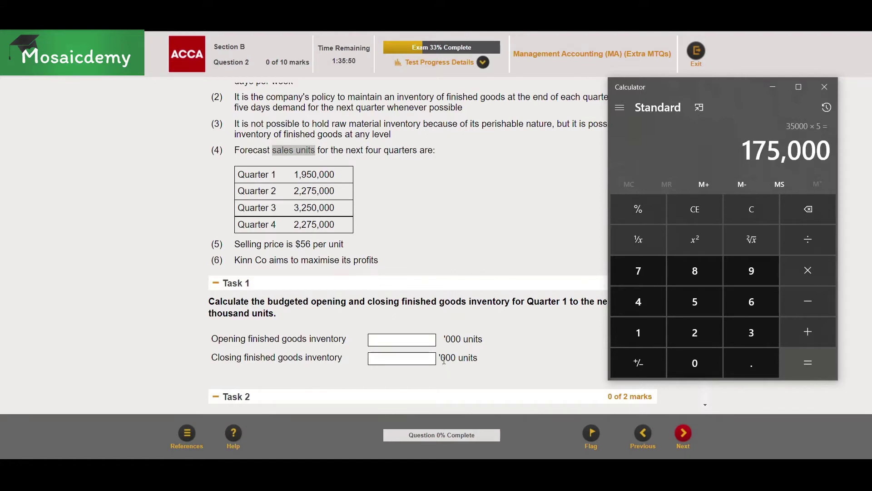
# Step: Check the answer units in the exam and enter 175 as the closing finished goods inventory in Task 1
pyautogui.moveTo(440, 359); pyautogui.dragTo(478, 358)
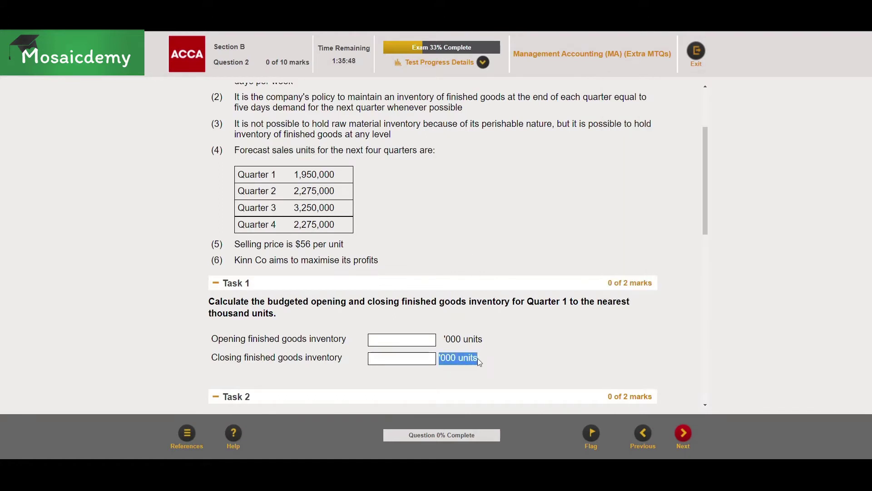
pyautogui.click(418, 363)
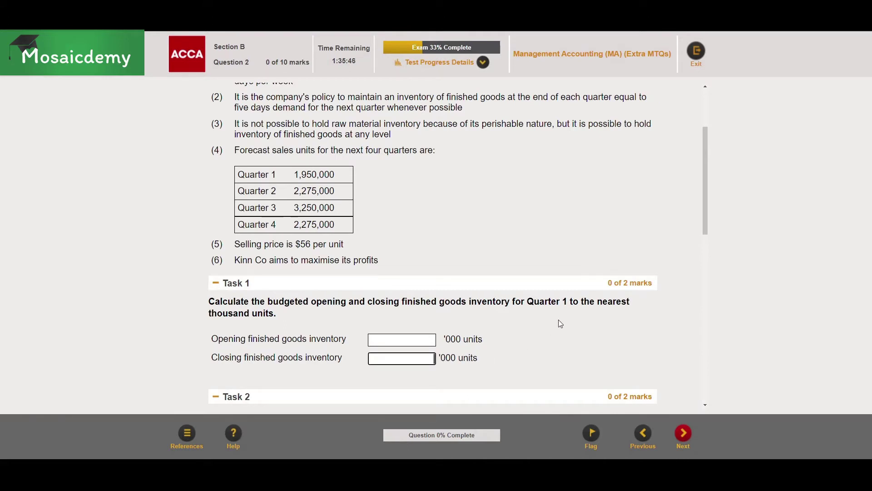
pyautogui.write('175')
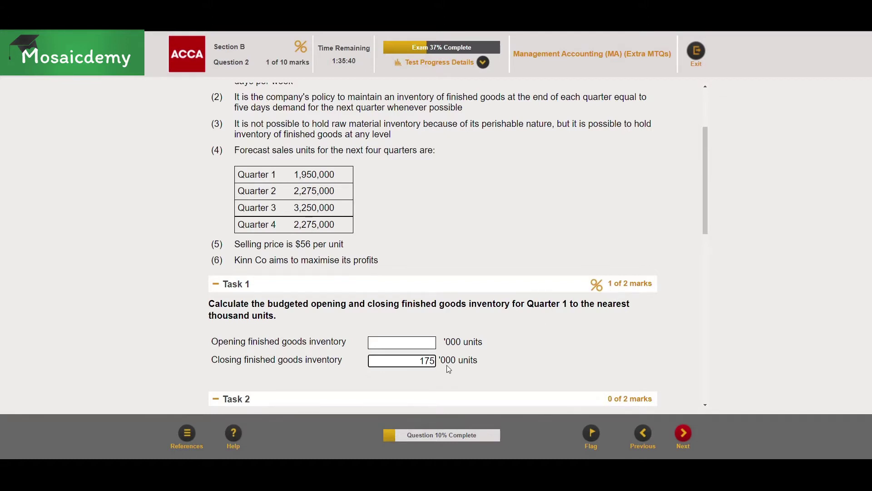
# Step: Highlight the Quarter 1 forecast sales of 1,950,000 units and divide them by 65 working days in Calculator
pyautogui.click(432, 342)
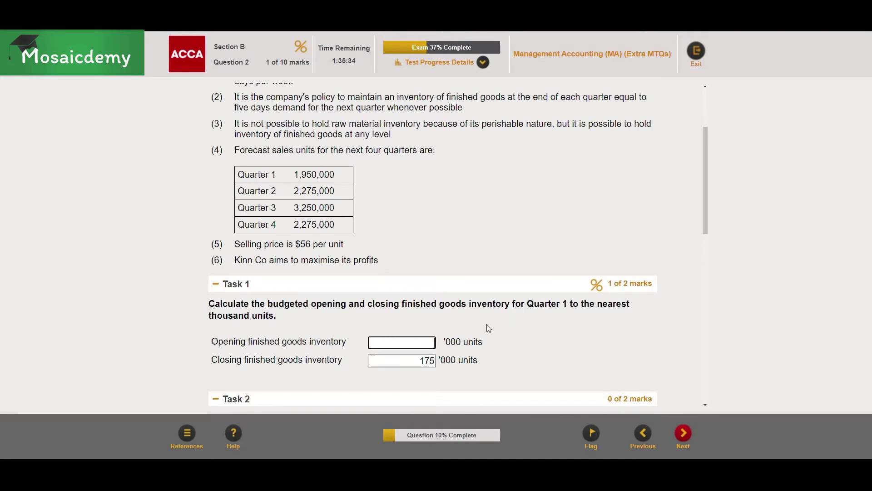
pyautogui.click(295, 173)
pyautogui.moveTo(295, 174); pyautogui.dragTo(335, 175)
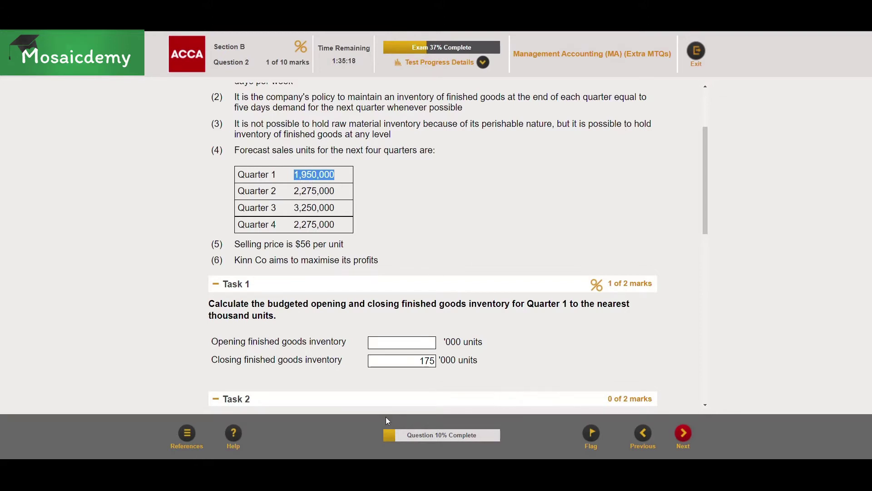
pyautogui.hotkey('alt', 'Tab')
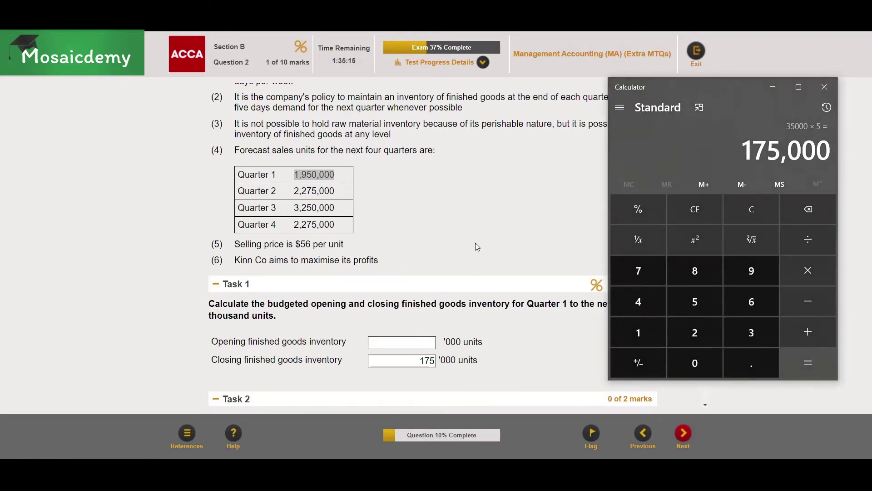
pyautogui.write('1950000')
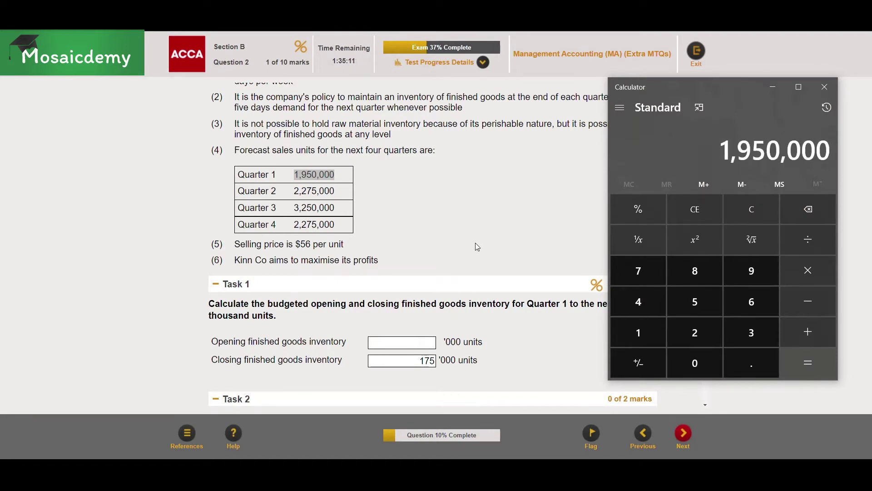
pyautogui.write('/65')
pyautogui.press('Return')
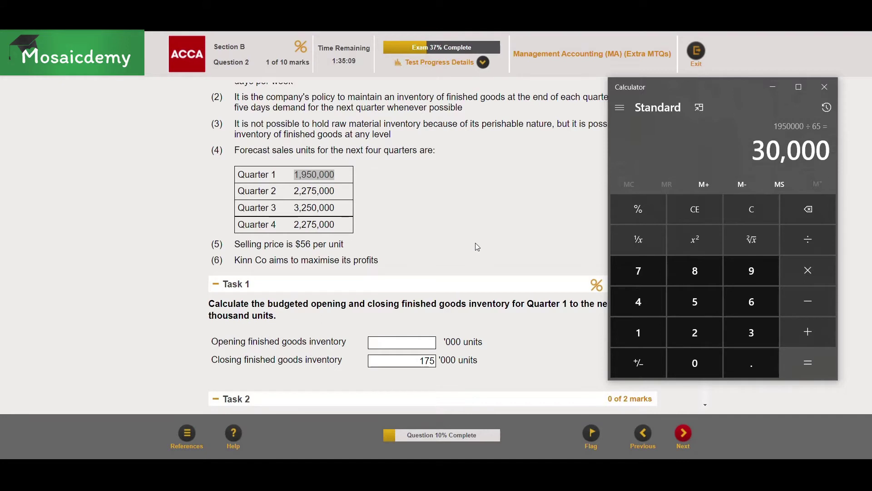
# Step: Multiply the daily Quarter 1 demand by 5 and enter 150 as the opening finished goods inventory in Task 1
pyautogui.write('*5')
pyautogui.press('Return')
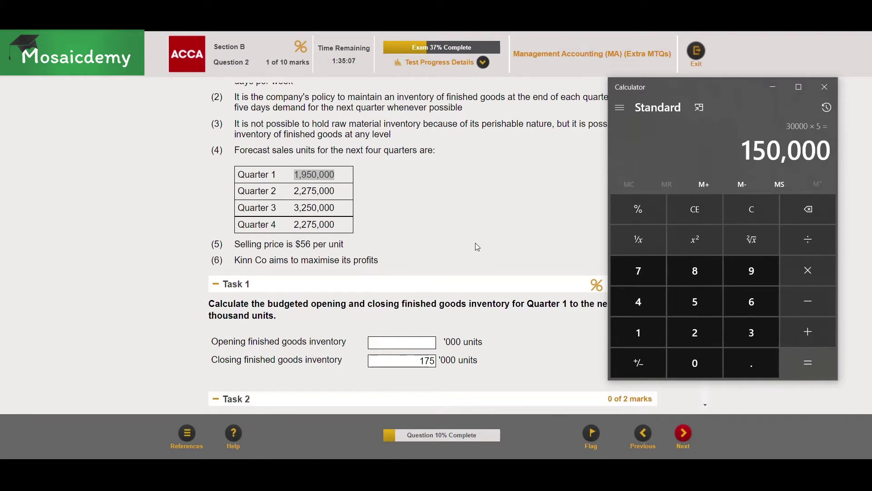
pyautogui.click(432, 344)
pyautogui.write('150')
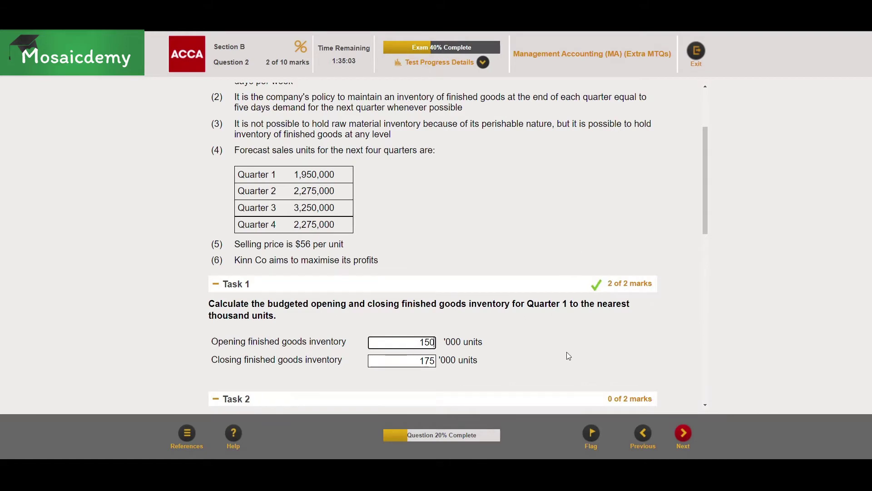
# Step: Read the Task 2 requirement and highlight the desired Quarter 4 closing inventory and the units of the answer
pyautogui.scroll(-1, 489, 257)
pyautogui.scroll(-5, 490, 257)
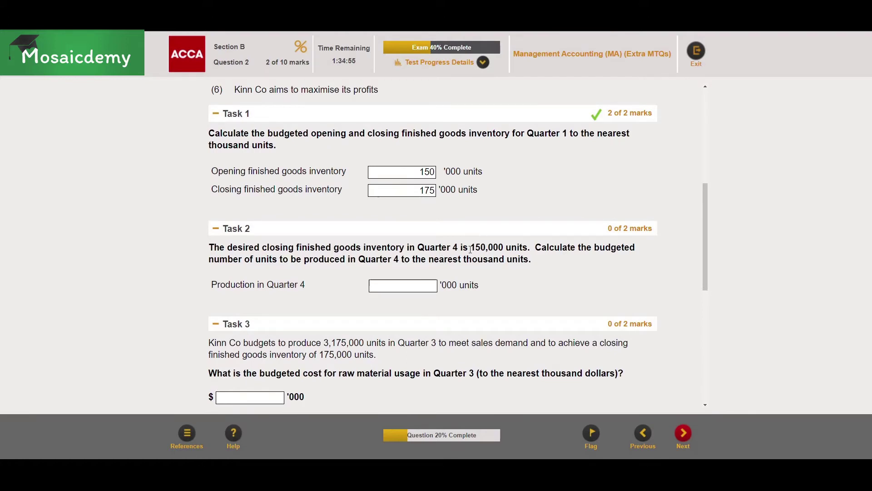
pyautogui.moveTo(471, 248); pyautogui.dragTo(505, 247)
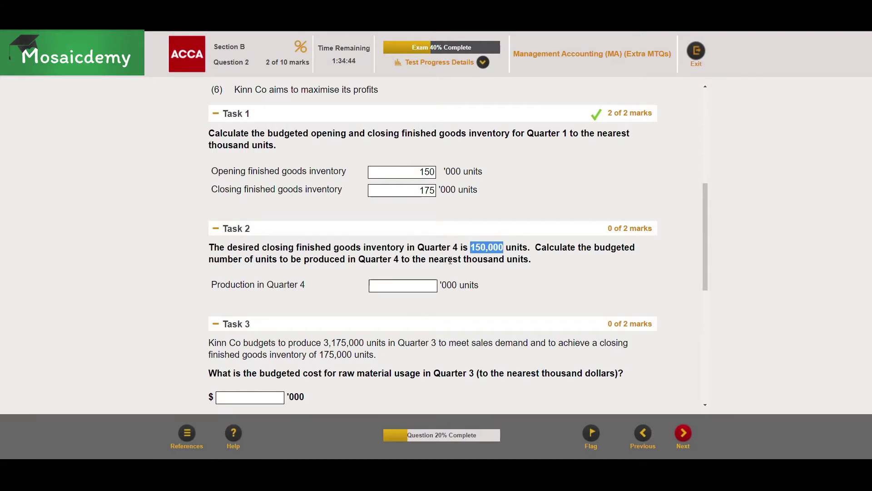
pyautogui.moveTo(439, 284); pyautogui.dragTo(479, 285)
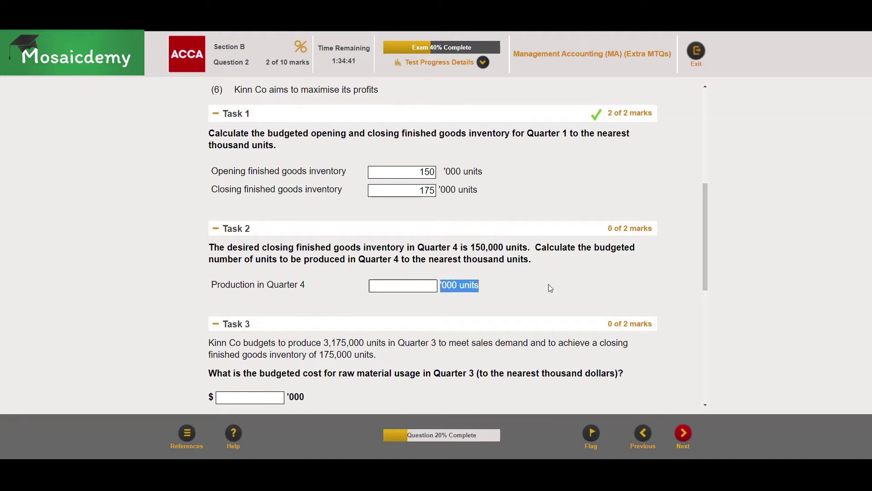
# Step: In WordPad, write "Opening Inv + Production - Units sold = Closing Inv" and rearrange it as "Production = Closing Inv - Opening Inv + Units sold"
pyautogui.scroll(1, 549, 284)
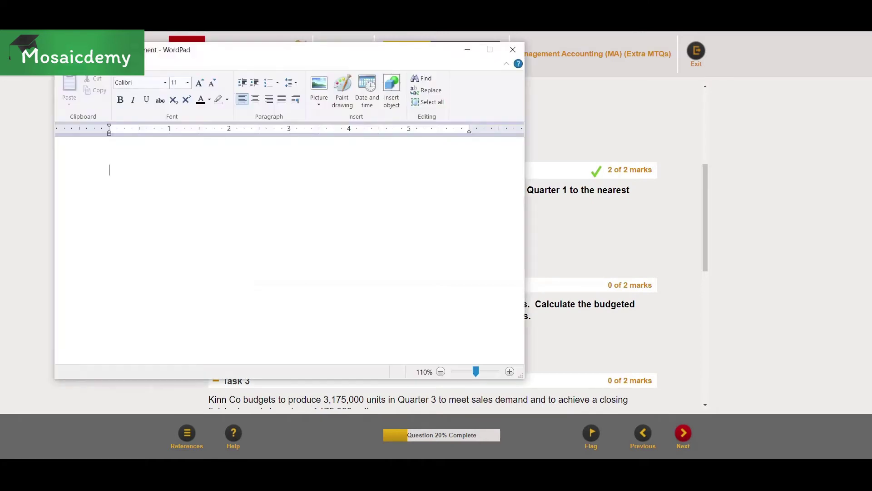
pyautogui.write('Opening Inv + Production - C')
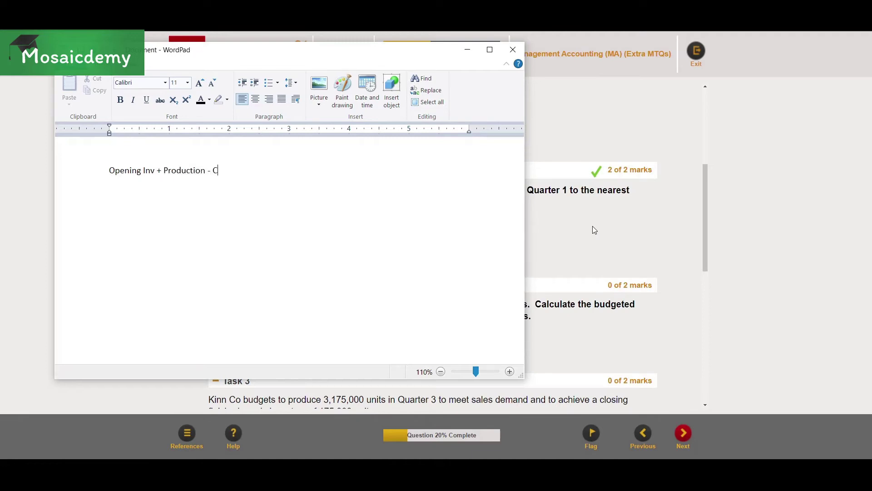
pyautogui.press('BackSpace')
pyautogui.write('Units so')
pyautogui.write('ld = C')
pyautogui.write('losing In')
pyautogui.write('v')
pyautogui.write('Production')
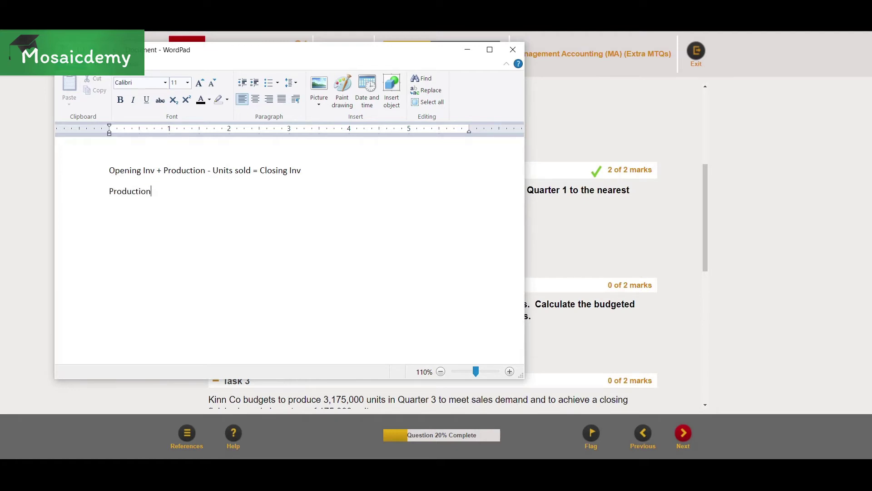
pyautogui.write(' = Closing Inv - Opening Inv + Units')
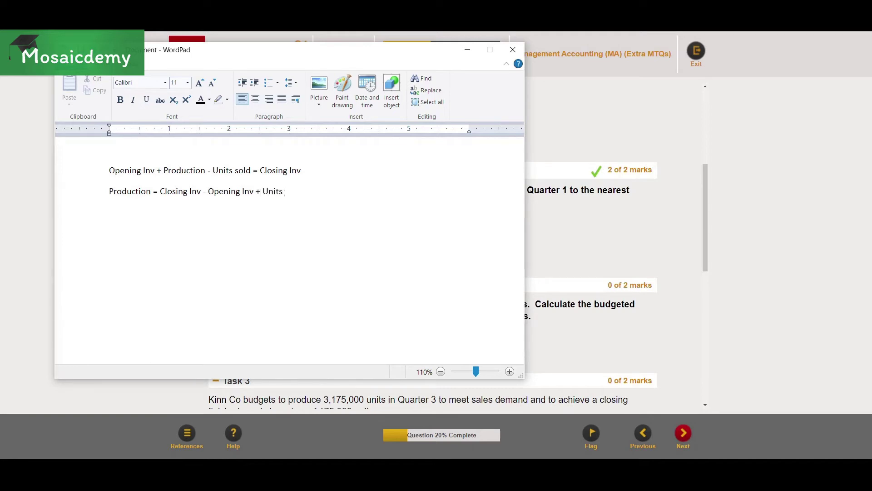
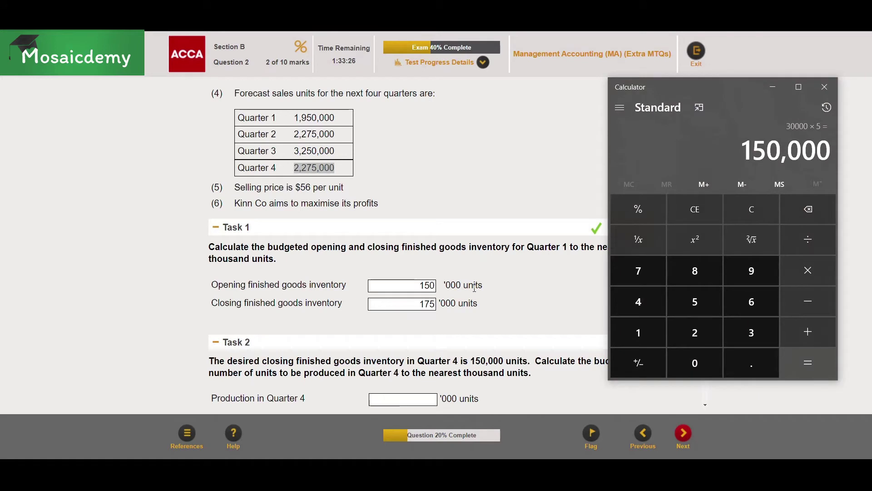
# Step: In Calculator, divide the Quarter 4 forecast sales of 2,275,000 by 65 working days and multiply the daily demand by 5
pyautogui.write('2,275')
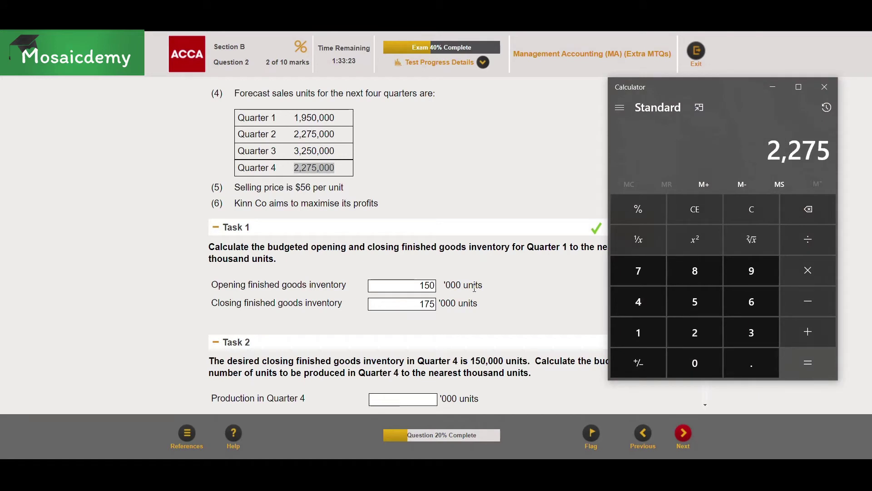
pyautogui.write(',000')
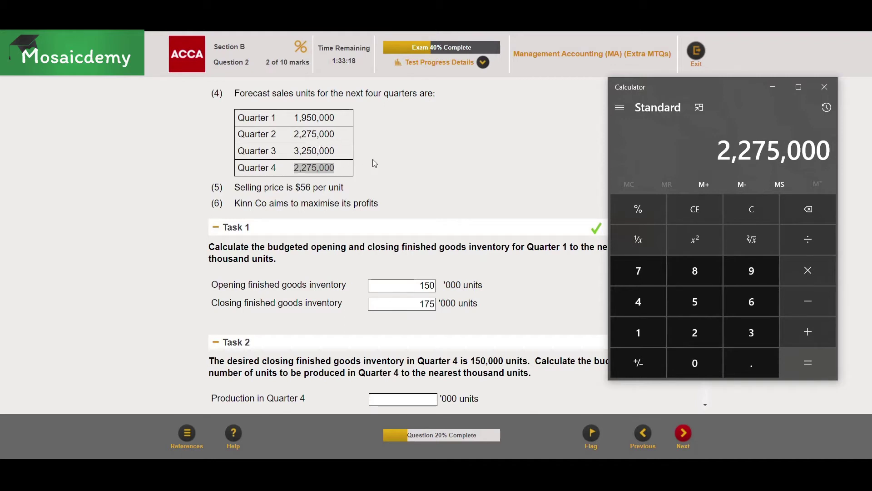
pyautogui.write('/65')
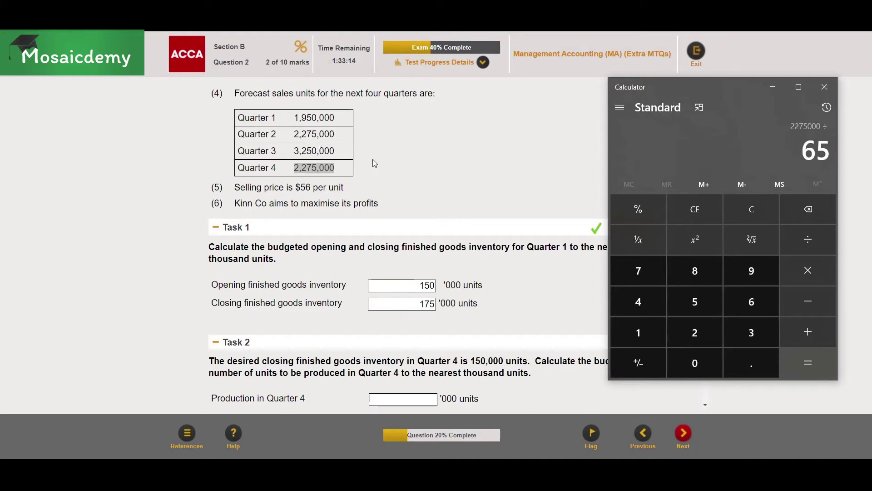
pyautogui.press('Return')
pyautogui.write('*5')
pyautogui.press('Return')
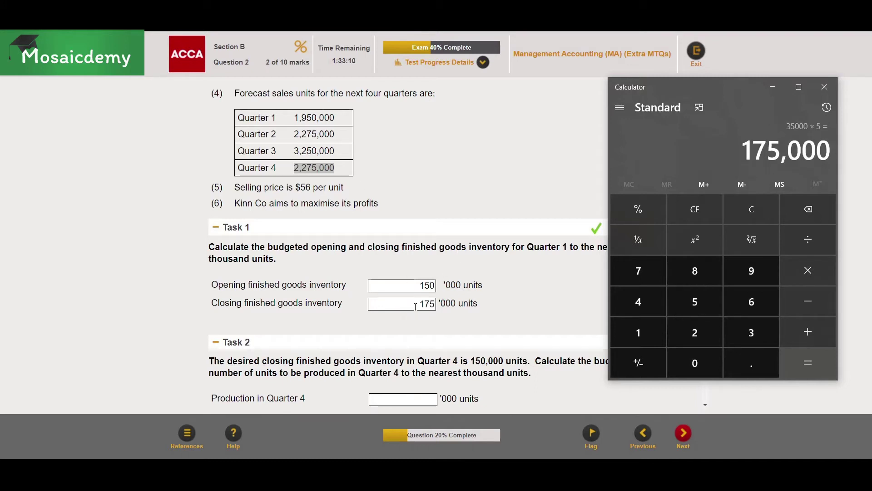
pyautogui.moveTo(417, 304); pyautogui.dragTo(437, 304)
pyautogui.click(550, 294)
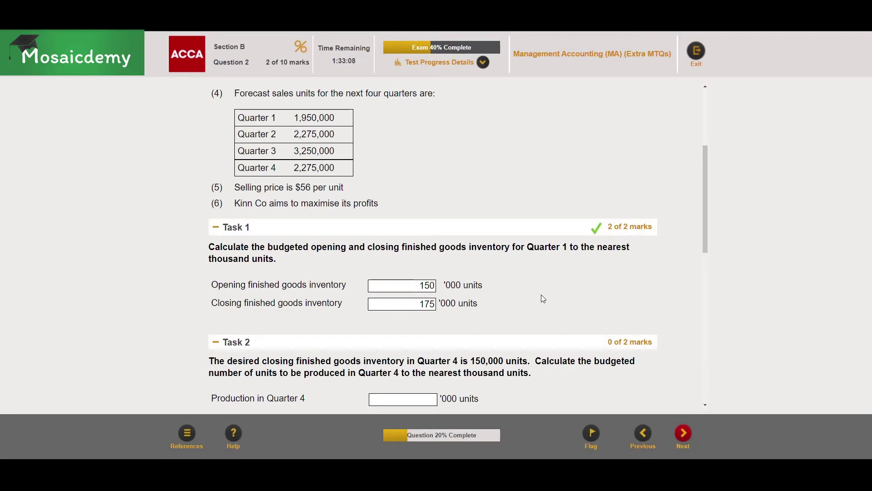
# Step: Switch to WordPad and complete the production formula's figures with "- 175,000 + 2,275,000" for the opening inventory and Quarter 4 units sold
pyautogui.scroll(-1, 541, 294)
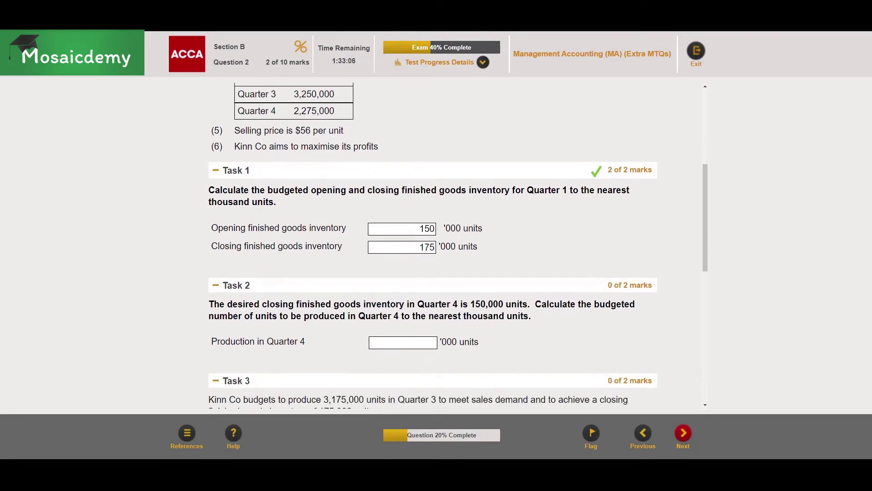
pyautogui.hotkey('alt', 'Tab')
pyautogui.write('- 175,')
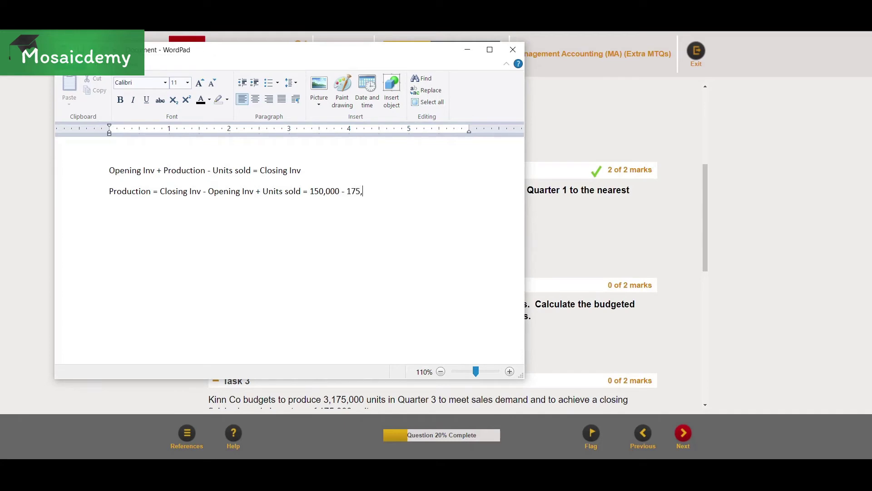
pyautogui.write('000 +')
pyautogui.click(540, 235)
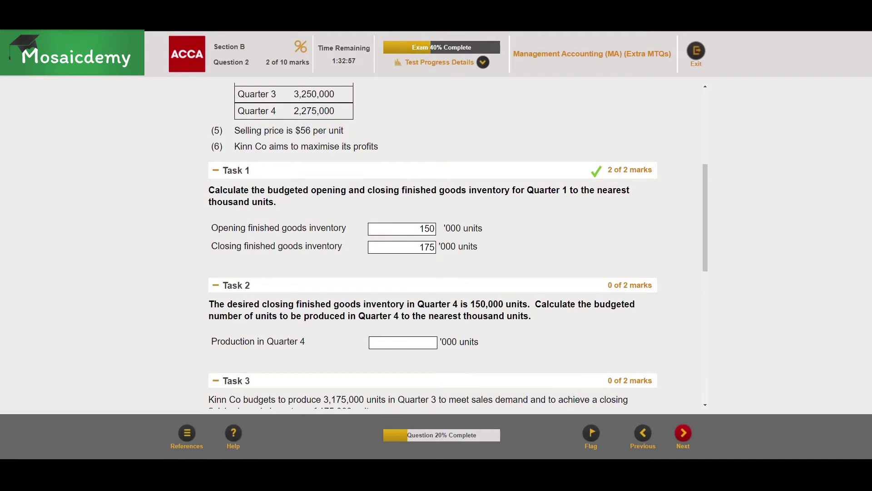
pyautogui.hotkey('alt', 'Tab')
pyautogui.press('super+Down')
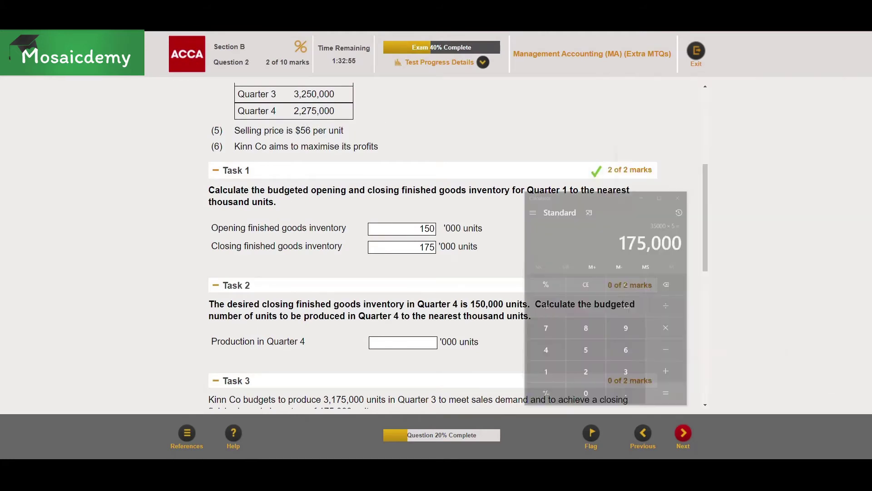
pyautogui.hotkey('alt', 'Tab')
pyautogui.write('2,275,000')
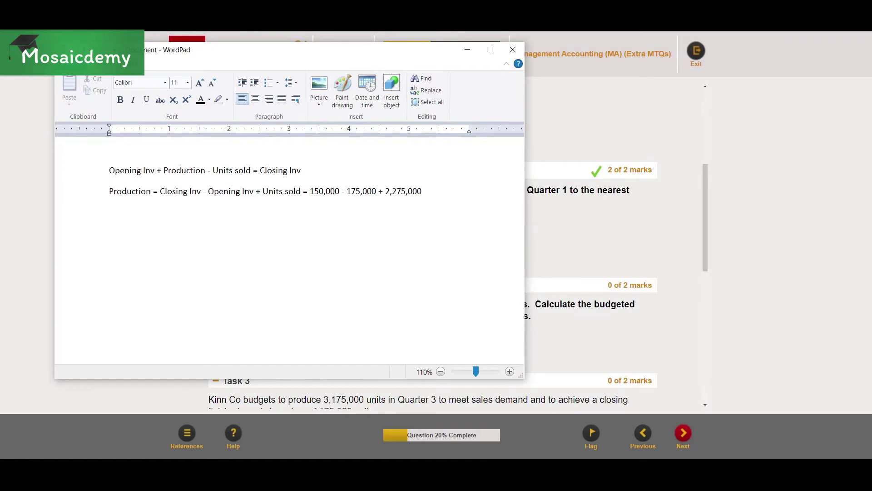
# Step: Calculate the Quarter 4 production in Calculator as 150,000 - 175,000 + 2,275,000
pyautogui.hotkey('alt', 'Tab')
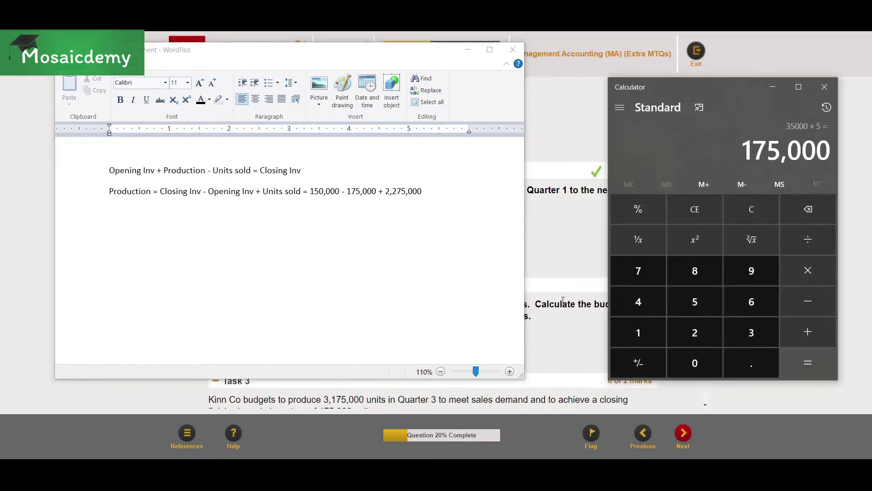
pyautogui.write('15')
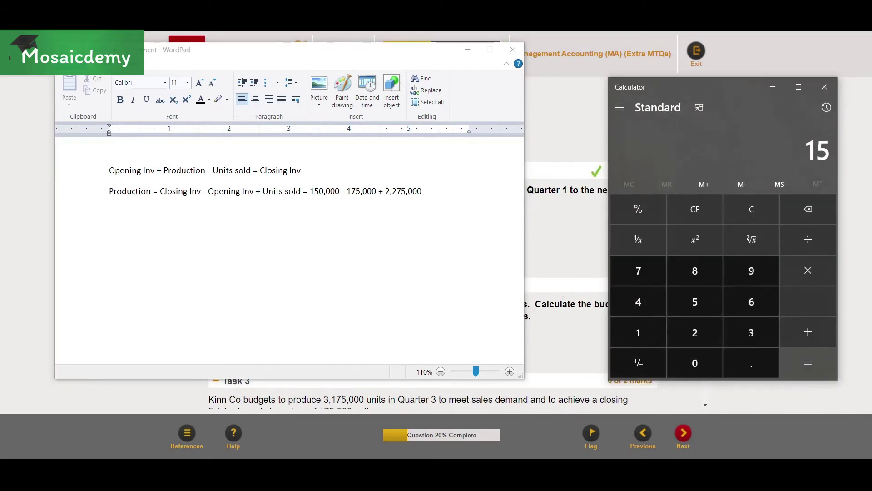
pyautogui.write('0,000 ')
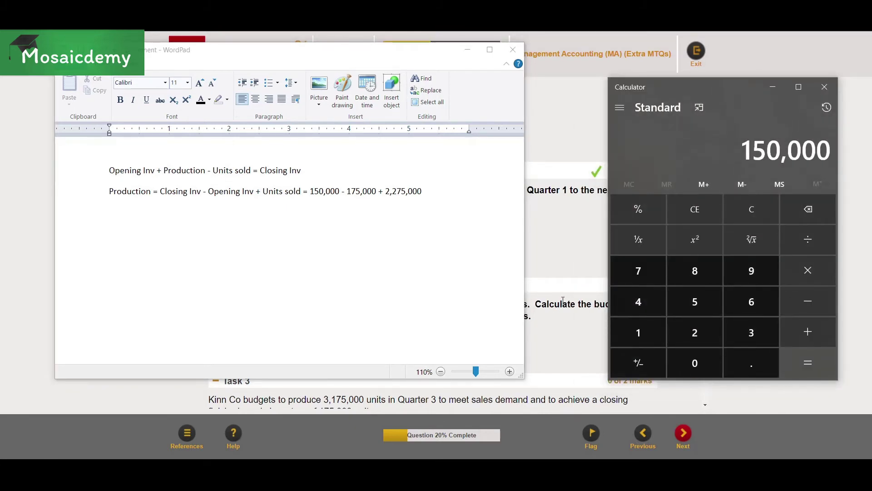
pyautogui.write('- 175,00')
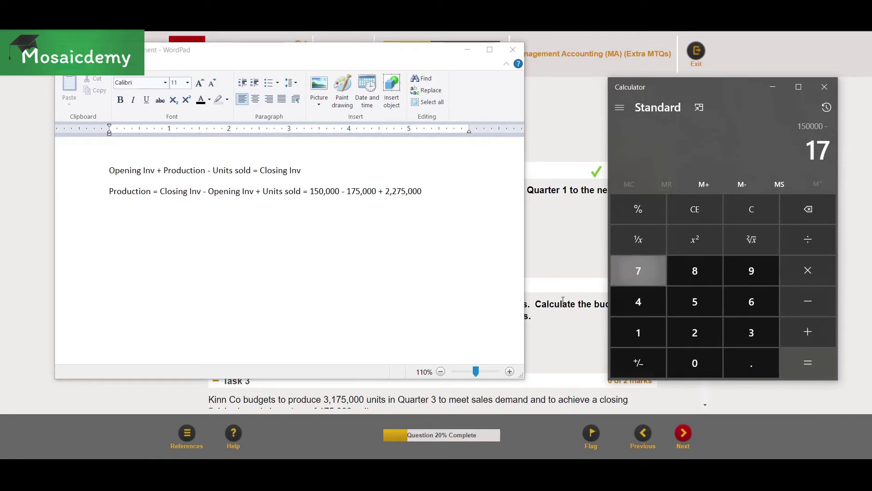
pyautogui.write('0 ')
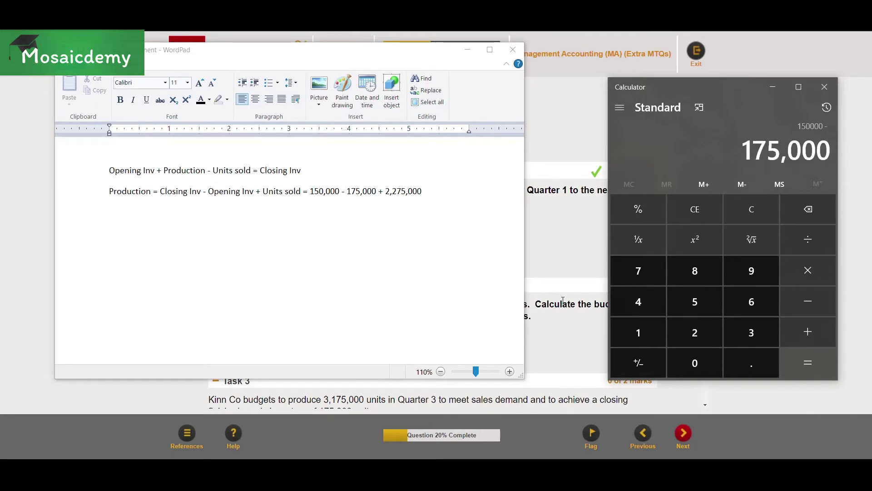
pyautogui.write('+ 2,275')
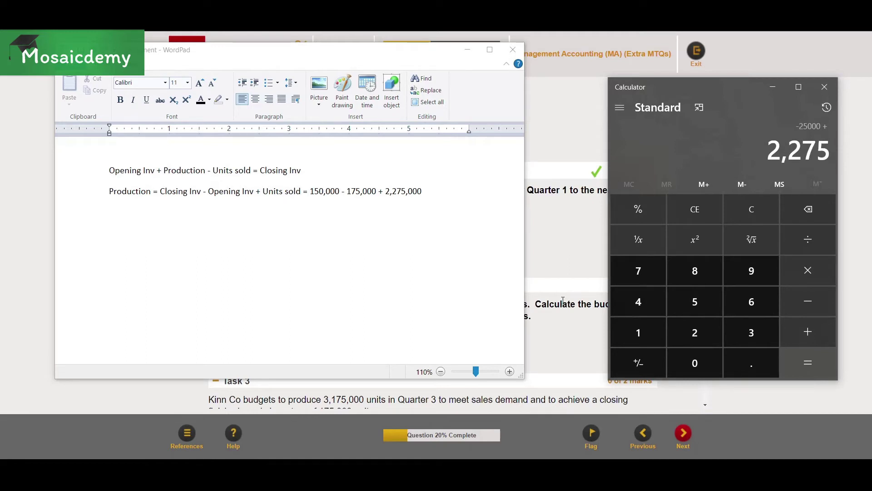
pyautogui.write(',000')
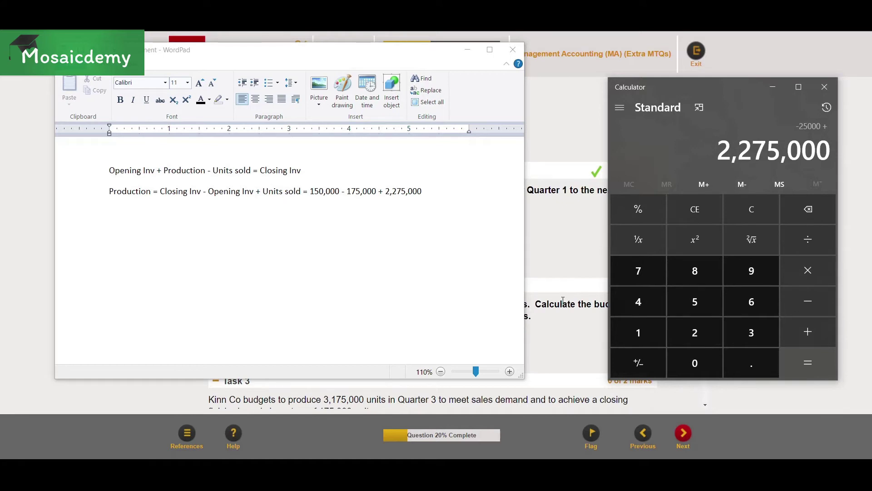
pyautogui.press('Return')
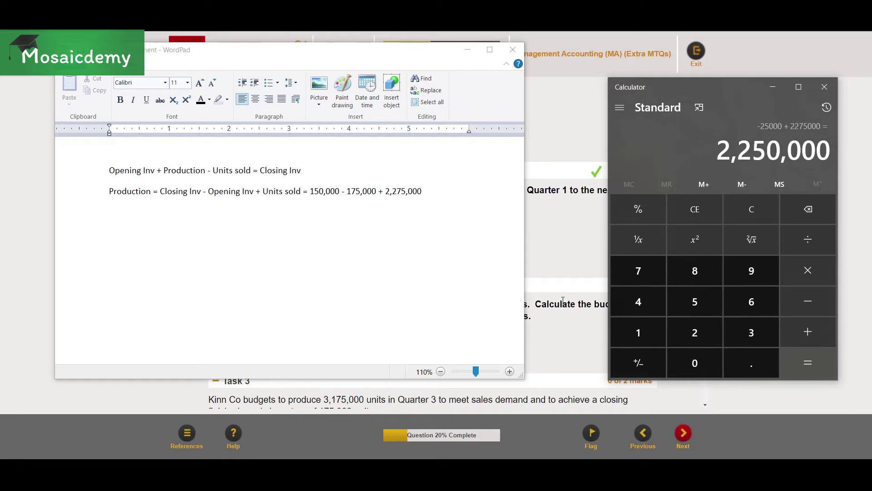
# Step: Return to the exam and enter 2250 as the production in Quarter 4 in Task 2
pyautogui.click(586, 263)
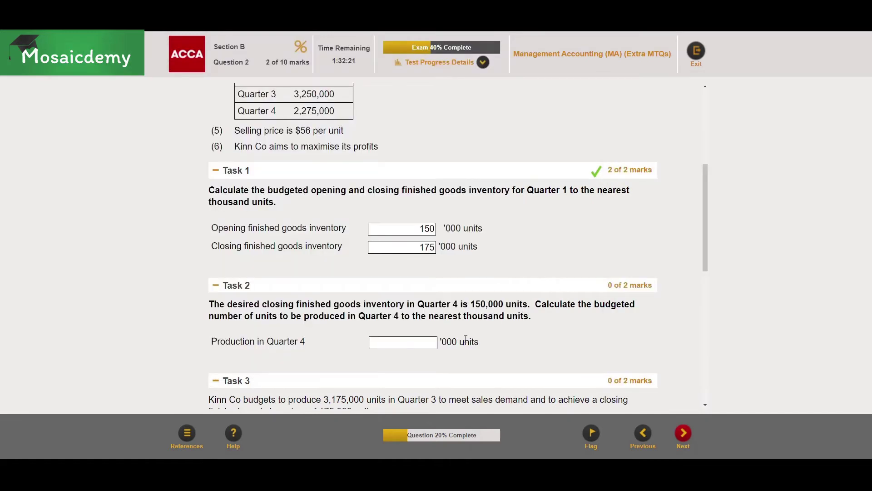
pyautogui.click(421, 341)
pyautogui.write('2250')
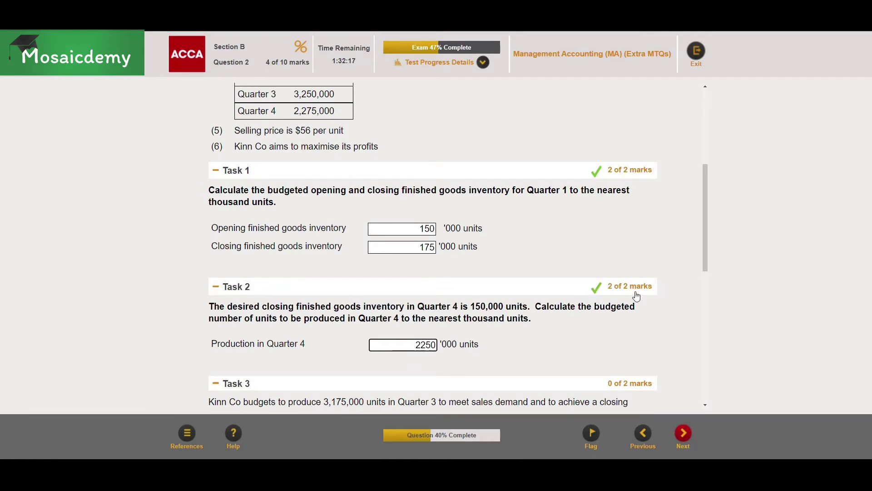
pyautogui.click(555, 338)
# Step: Read the Task 3 requirement, highlighting the Quarter 3 production units, the rounding instruction and the units of the answer
pyautogui.scroll(-1, 520, 299)
pyautogui.scroll(-2, 520, 300)
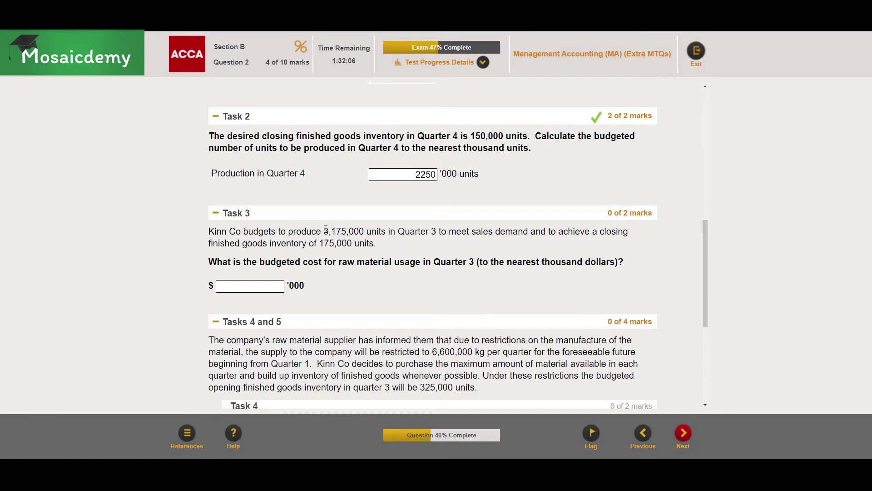
pyautogui.moveTo(323, 230); pyautogui.dragTo(378, 240)
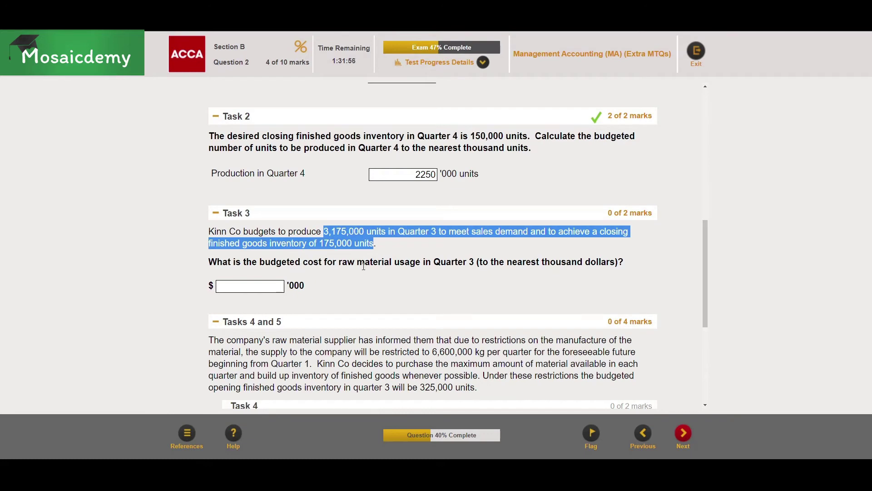
pyautogui.click(478, 262)
pyautogui.moveTo(478, 263); pyautogui.dragTo(616, 262)
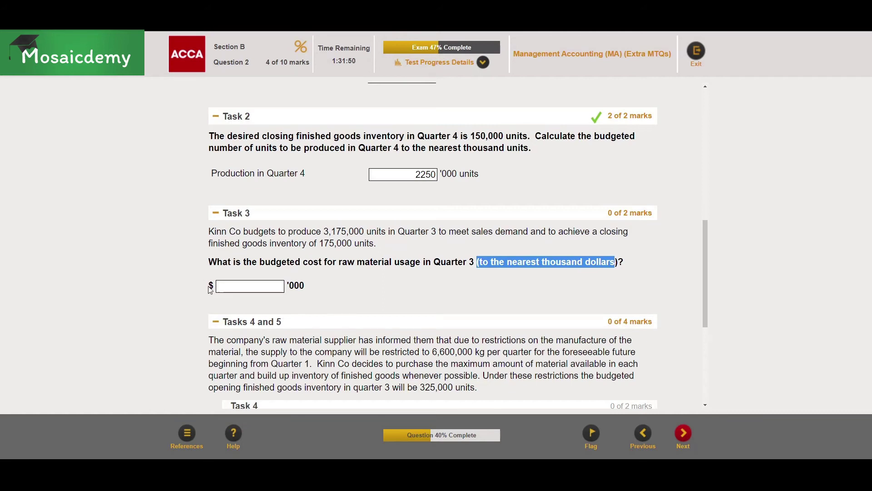
pyautogui.doubleClick(211, 289)
pyautogui.doubleClick(293, 285)
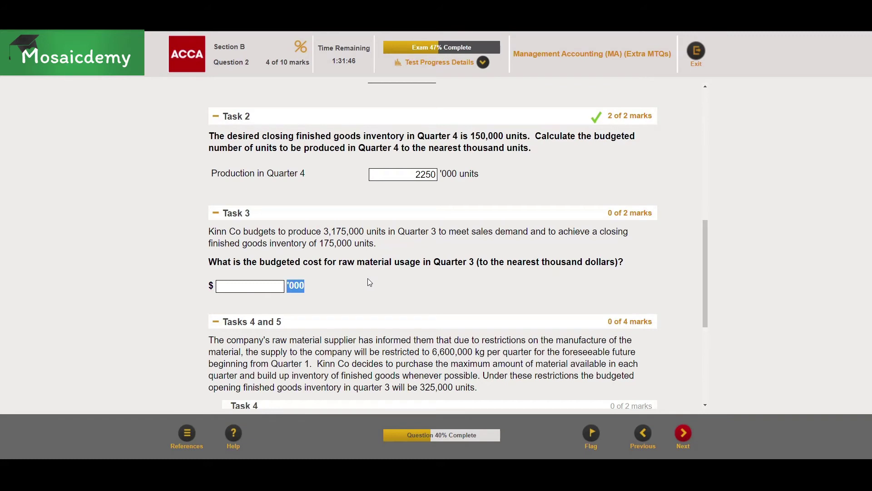
pyautogui.click(324, 231)
pyautogui.moveTo(324, 231); pyautogui.dragTo(364, 232)
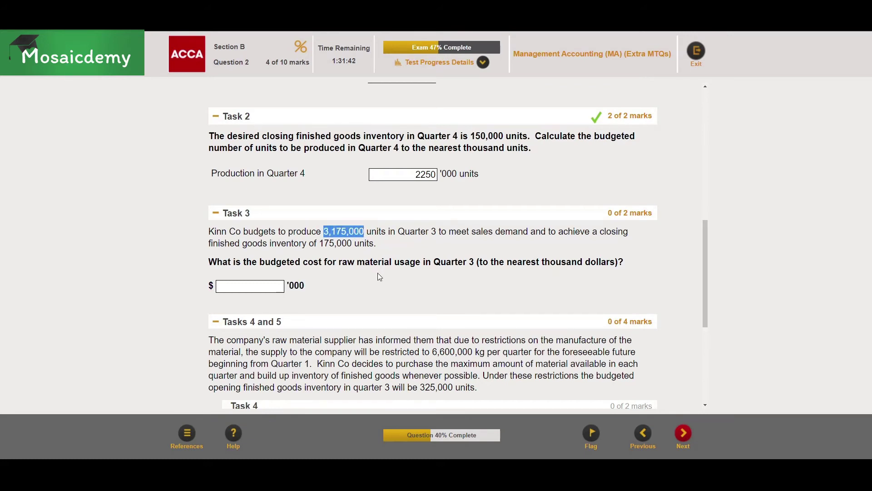
# Step: Look up the raw material kilograms per finished product in the Background, and calculate 3175 × 3 in Calculator
pyautogui.scroll(10, 380, 277)
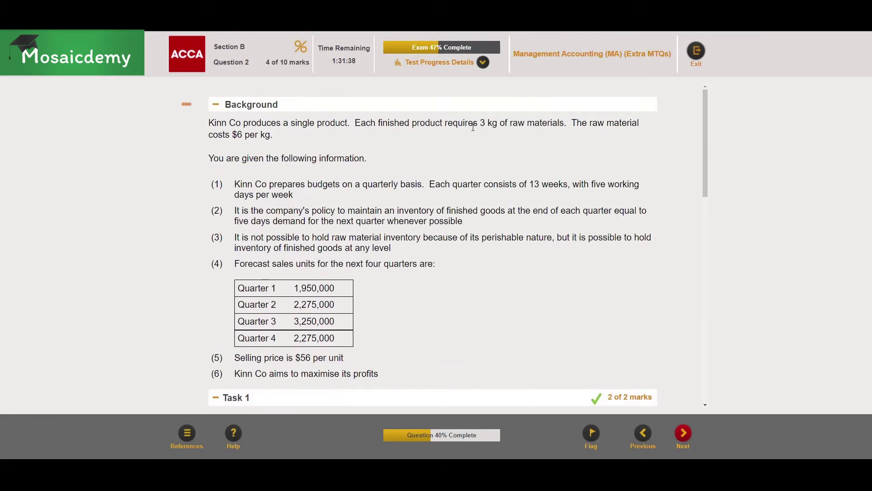
pyautogui.moveTo(480, 122); pyautogui.dragTo(500, 123)
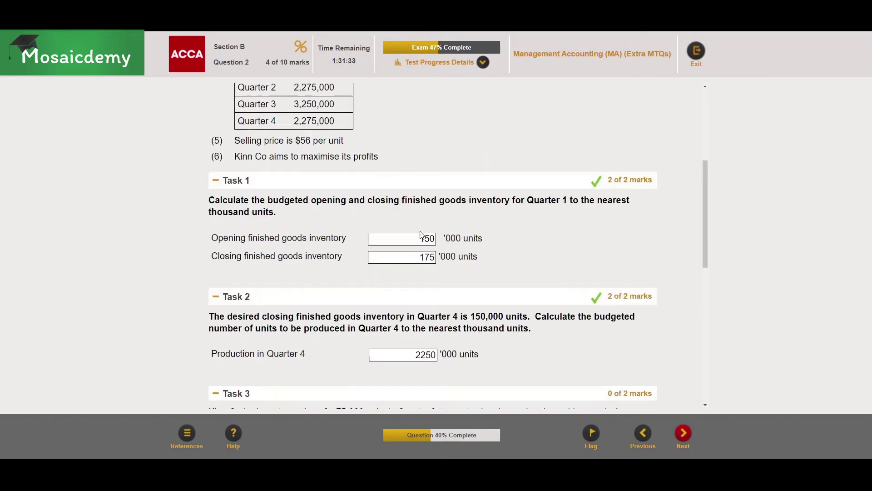
pyautogui.scroll(-5, 423, 236)
pyautogui.scroll(-1, 439, 251)
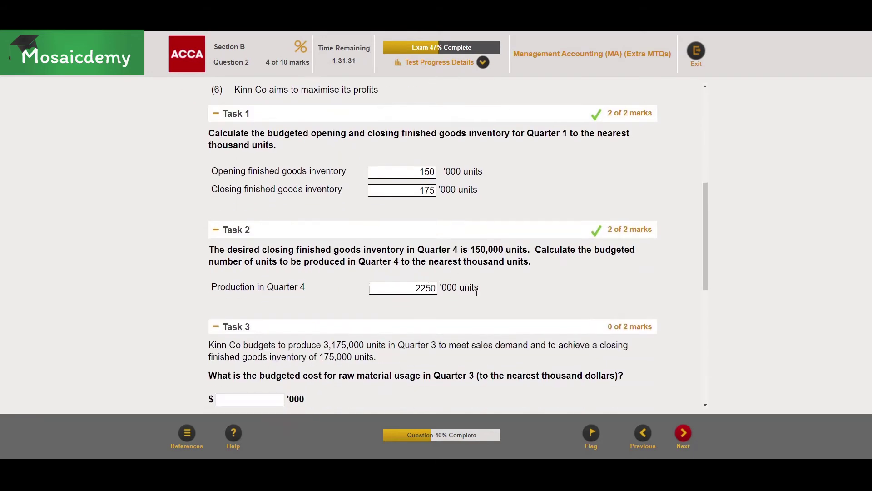
pyautogui.hotkey('alt', 'Tab')
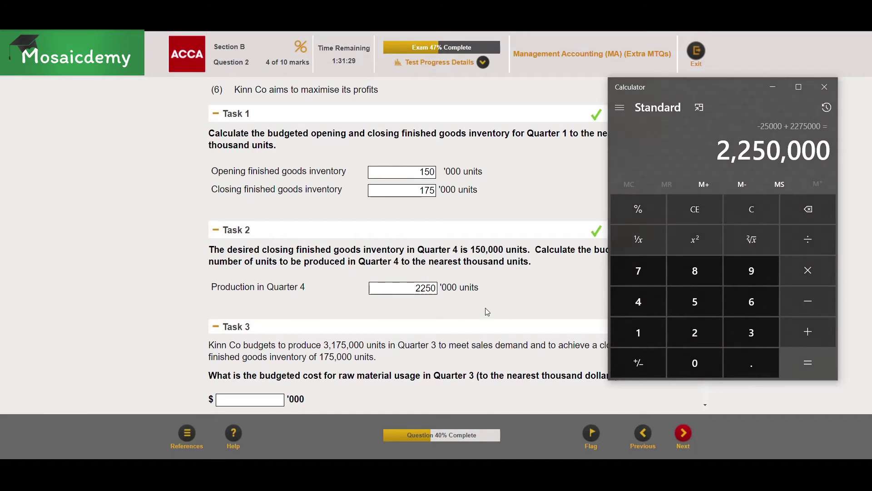
pyautogui.write('3175')
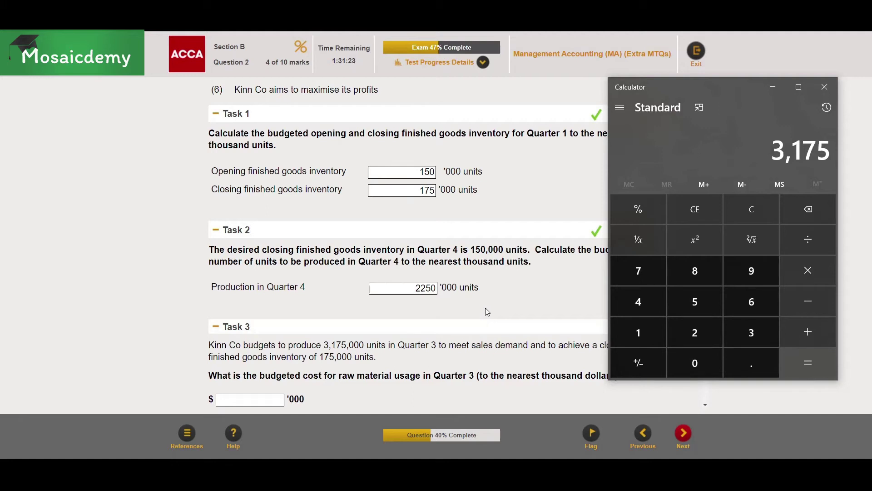
pyautogui.press('*')
pyautogui.press('3')
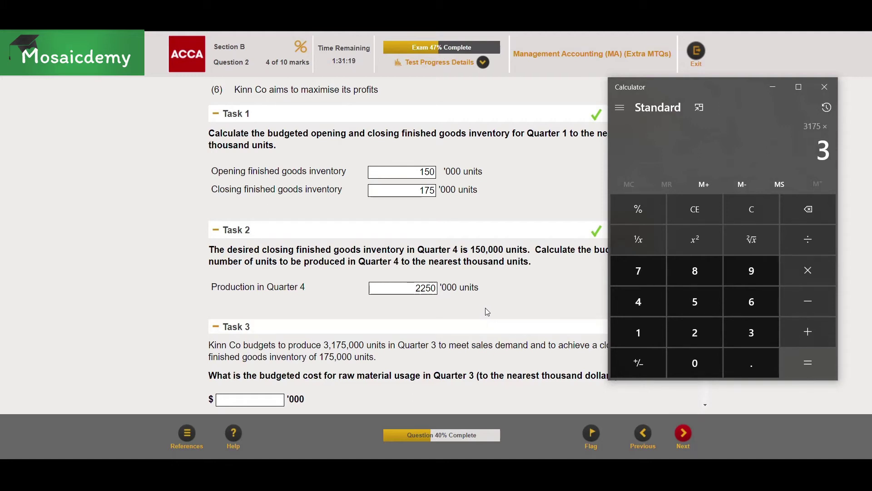
pyautogui.press('Return')
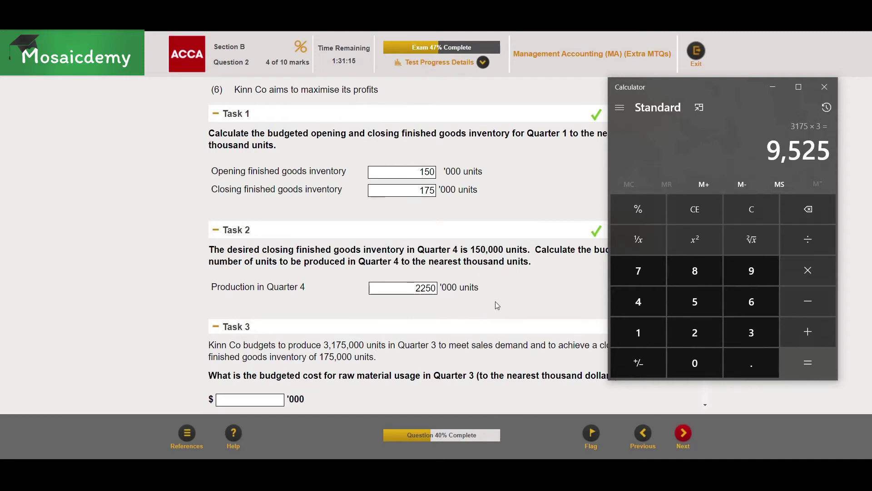
# Step: Return to the exam to highlight the raw material cost per kg in the Background, and multiply the Calculator result by 6
pyautogui.click(551, 293)
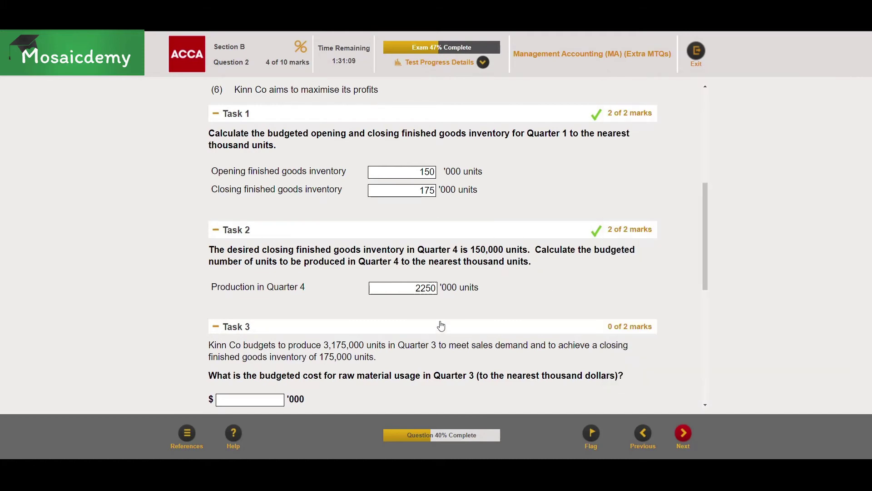
pyautogui.scroll(6, 440, 321)
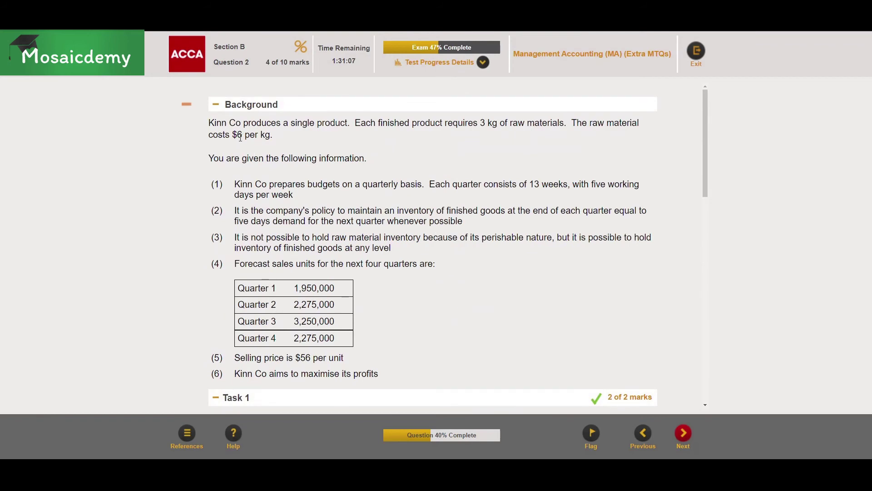
pyautogui.moveTo(233, 134); pyautogui.dragTo(271, 134)
pyautogui.scroll(-4, 365, 257)
pyautogui.scroll(-2, 364, 257)
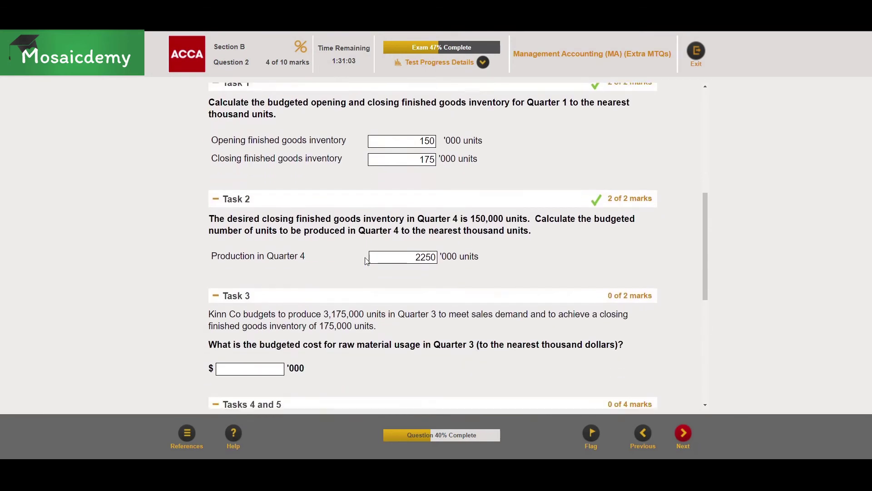
pyautogui.scroll(-1, 367, 260)
pyautogui.hotkey('alt', 'Tab')
pyautogui.press('*')
pyautogui.press('6')
pyautogui.press('Return')
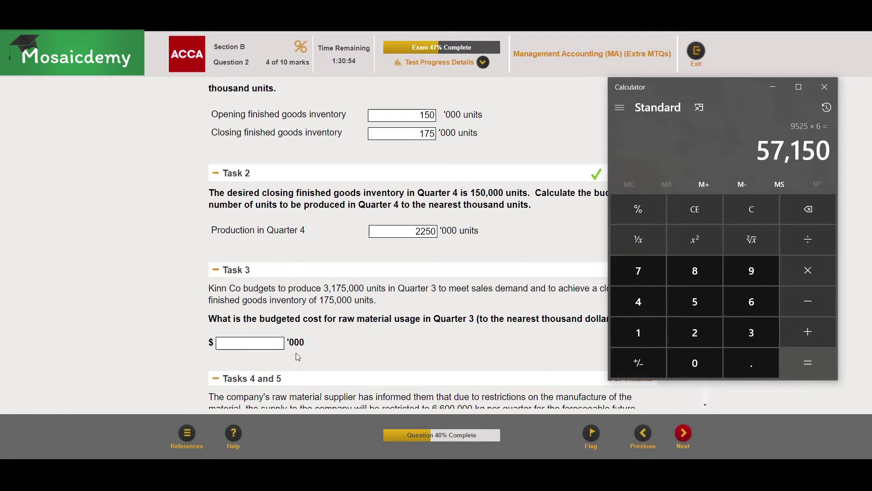
# Step: Enter 57150 in the exam as the budgeted raw material usage cost for Quarter 3 in Task 3
pyautogui.click(270, 344)
pyautogui.write('57150')
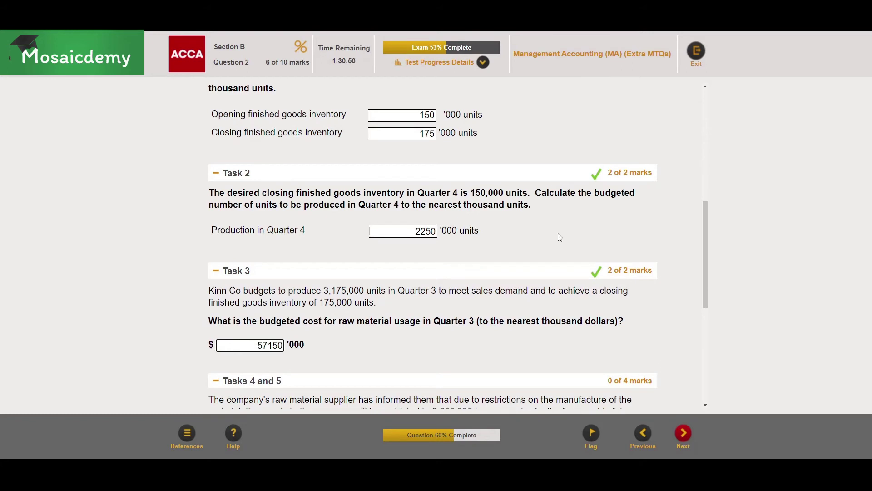
pyautogui.click(420, 350)
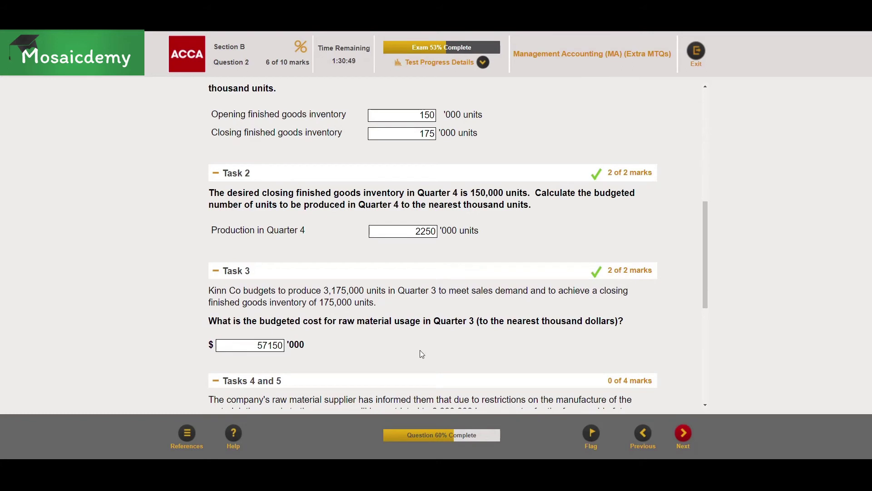
pyautogui.doubleClick(210, 346)
pyautogui.click(438, 346)
# Step: Read the Tasks 4 and 5 requirements, highlighting the quarterly material supply limit, the quarter asked for and the Quarter 3 opening inventory
pyautogui.scroll(-3, 396, 318)
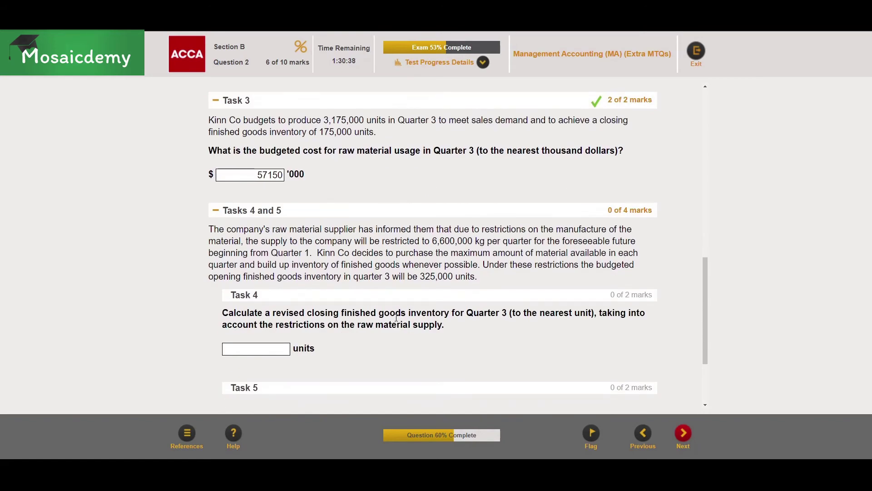
pyautogui.scroll(-1, 396, 318)
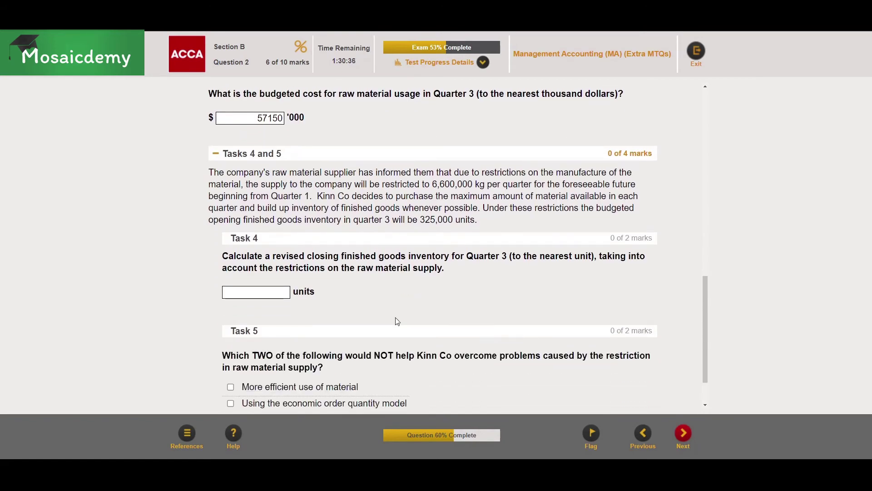
pyautogui.scroll(-1, 396, 318)
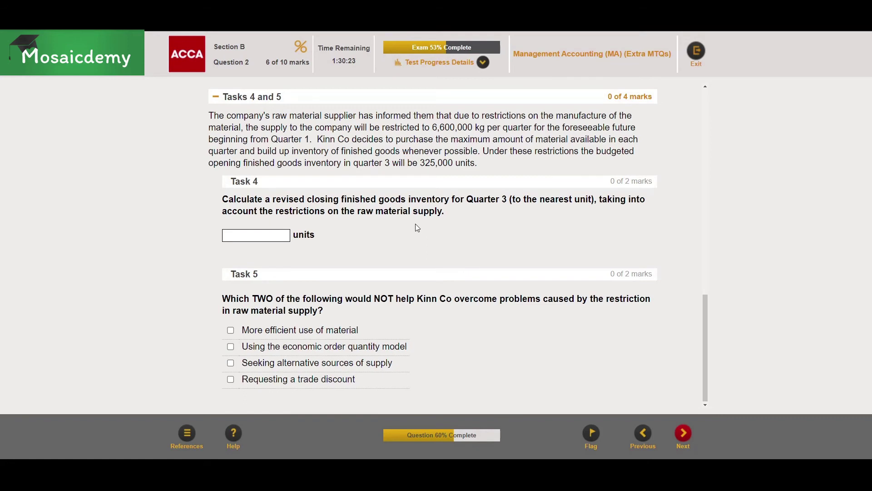
pyautogui.scroll(1, 318, 236)
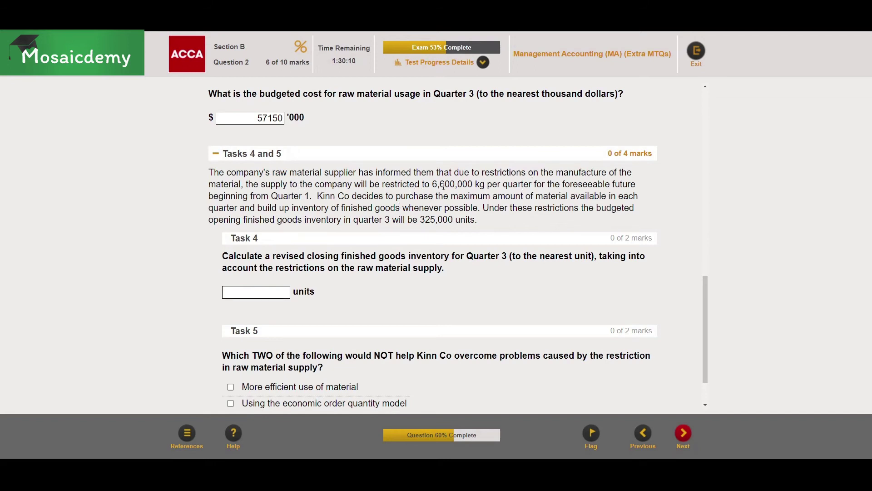
pyautogui.moveTo(433, 182); pyautogui.dragTo(636, 185)
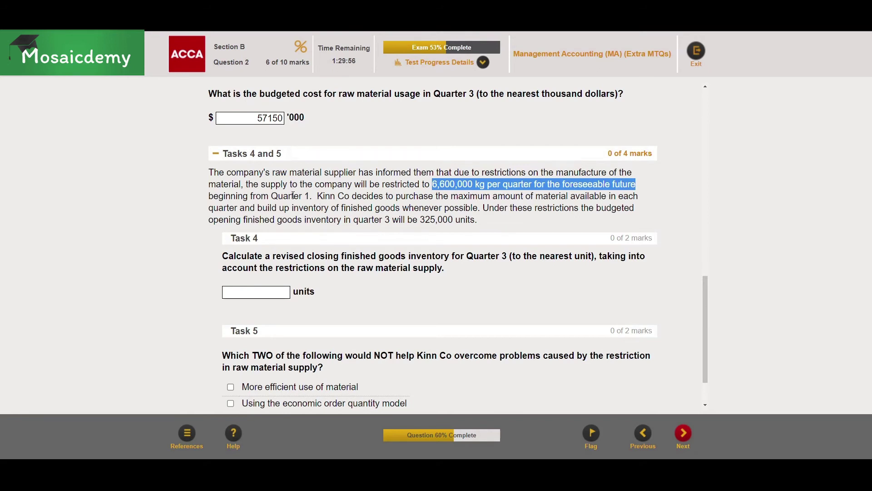
pyautogui.moveTo(467, 256); pyautogui.dragTo(504, 256)
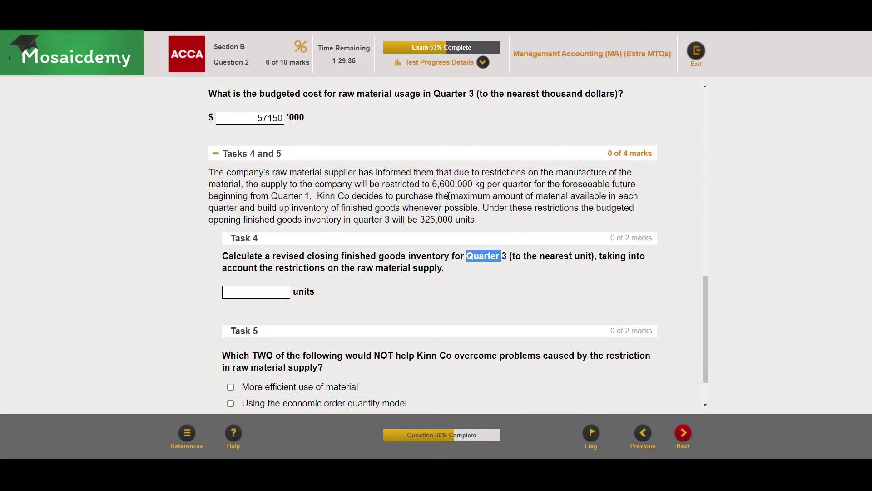
pyautogui.moveTo(433, 184); pyautogui.dragTo(476, 184)
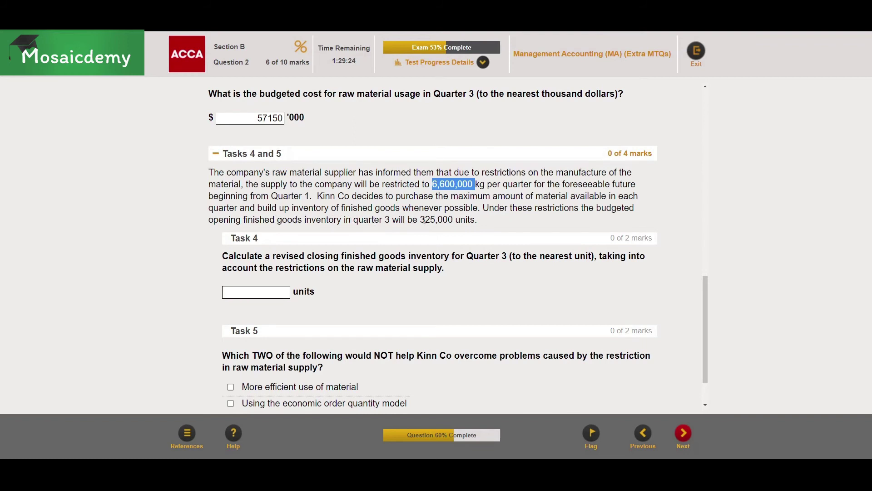
pyautogui.moveTo(420, 219); pyautogui.dragTo(448, 219)
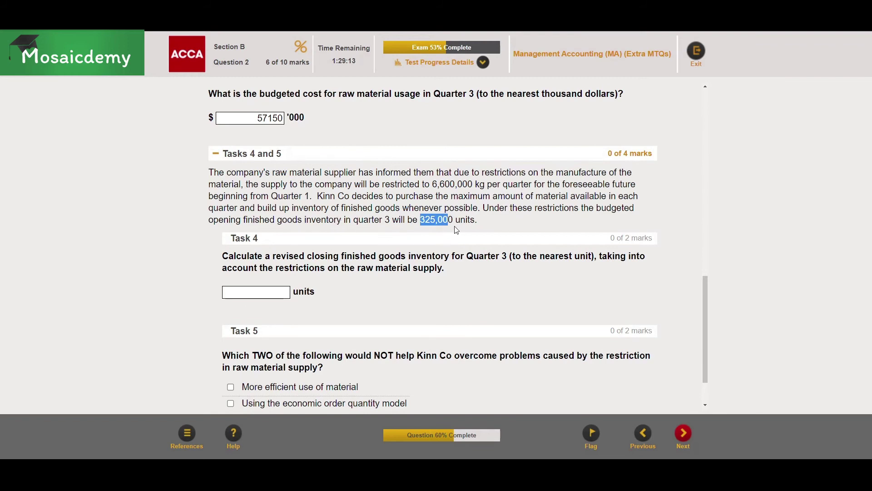
pyautogui.click(508, 226)
pyautogui.moveTo(432, 184); pyautogui.dragTo(483, 185)
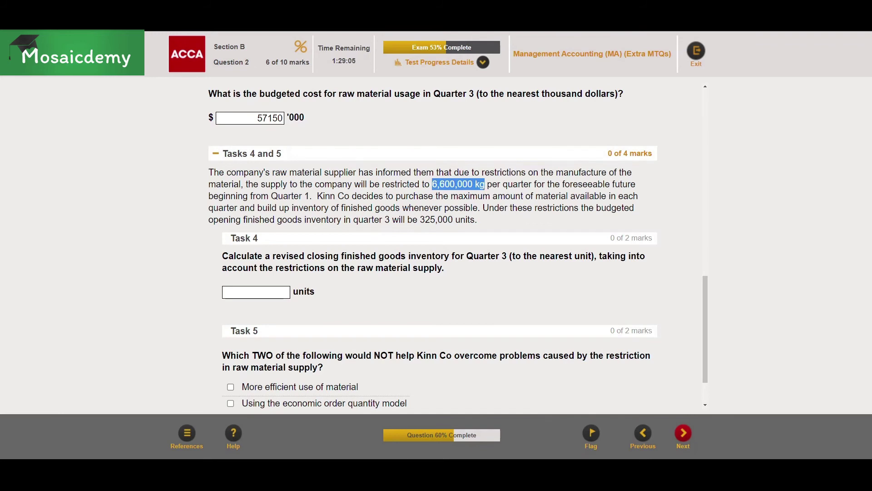
# Step: Calculate the units that the restricted material supply allows in Calculator as 6600000 ÷ 3
pyautogui.hotkey('alt', 'Tab')
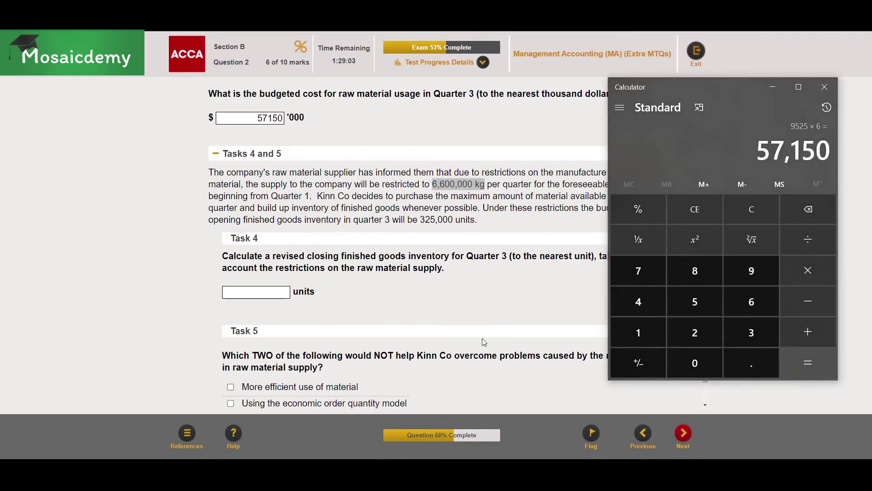
pyautogui.write('660000')
pyautogui.write('0/3')
pyautogui.press('Return')
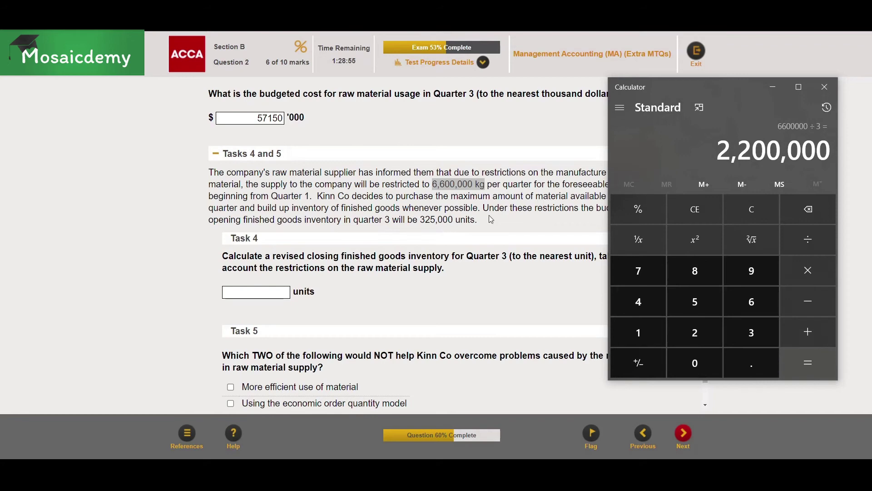
# Step: Return to the exam, highlight the Quarter 3 forecast sales units in the Background, and go back to Task 4
pyautogui.click(515, 227)
pyautogui.scroll(15, 496, 238)
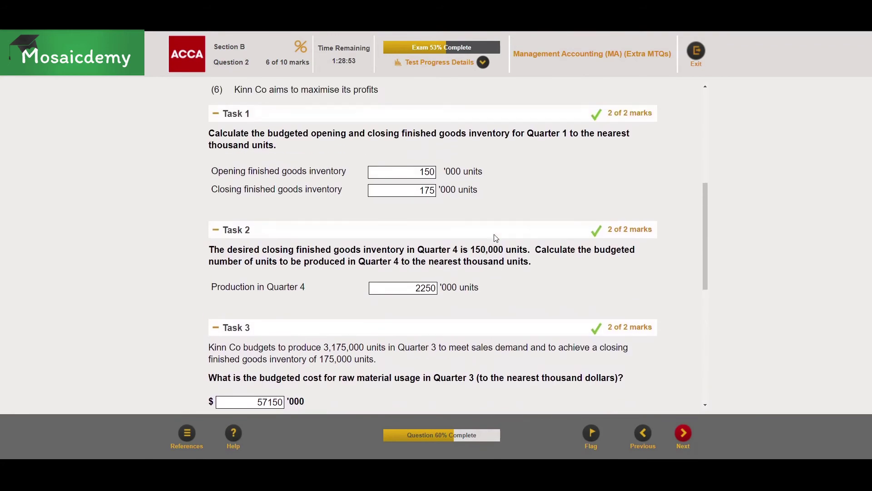
pyautogui.scroll(2, 494, 236)
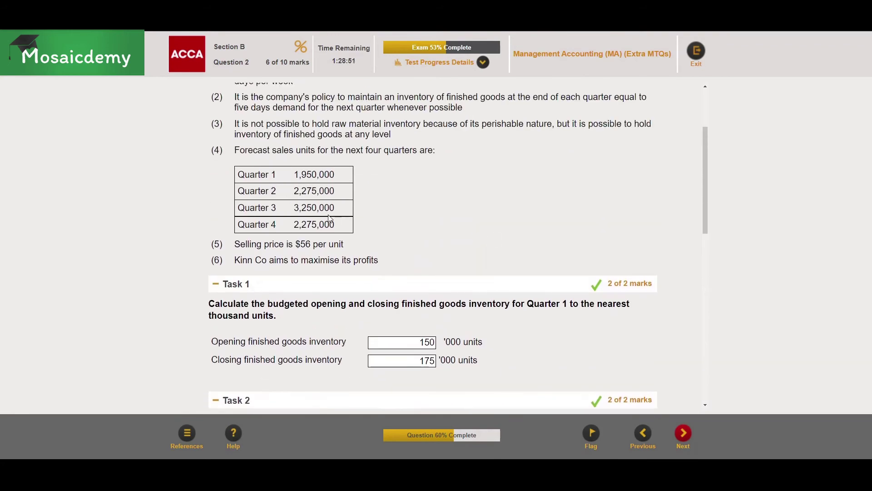
pyautogui.moveTo(295, 211); pyautogui.dragTo(349, 213)
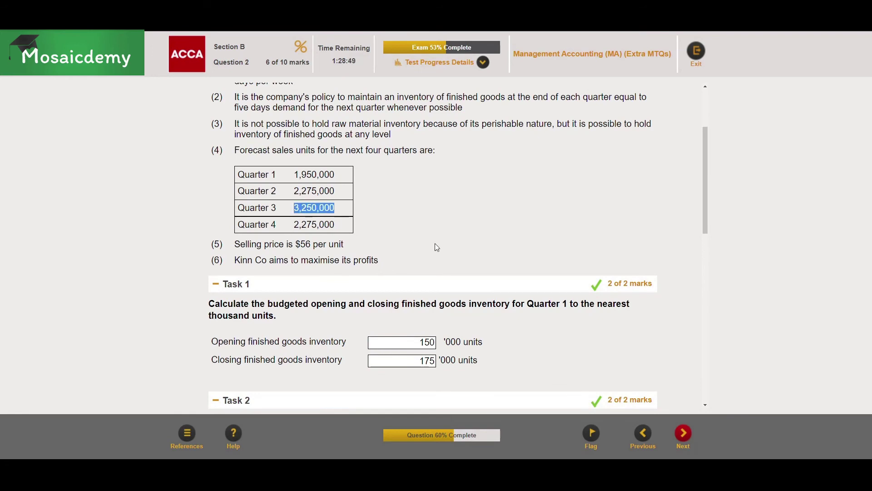
pyautogui.scroll(-9, 501, 288)
pyautogui.scroll(-5, 505, 291)
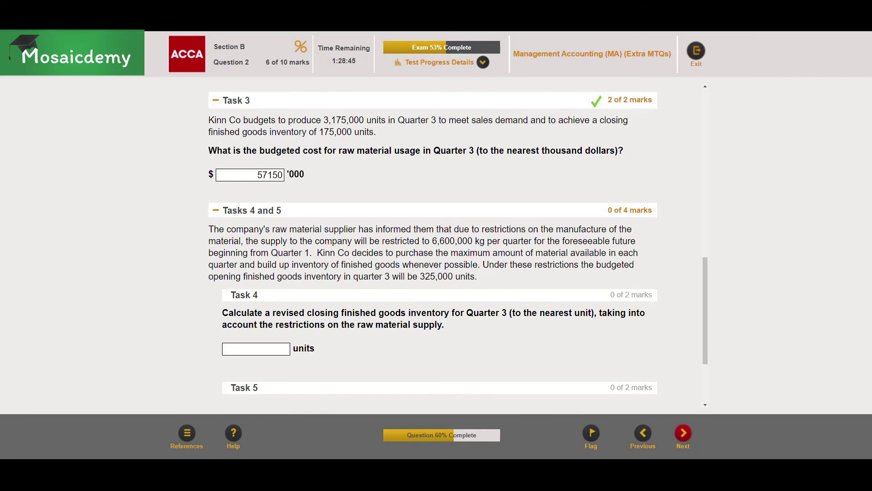
# Step: Write "325,000 + 2,200,000 - 3,250,000 =" beneath the closing inventory formula in WordPad, checking the Quarter 3 sales figure in the exam
pyautogui.hotkey('alt', 'Tab')
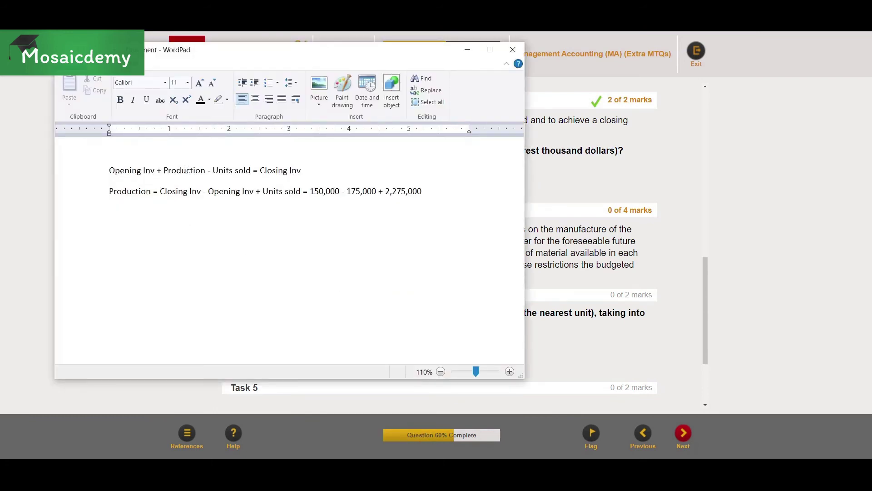
pyautogui.click(323, 172)
pyautogui.press('Return')
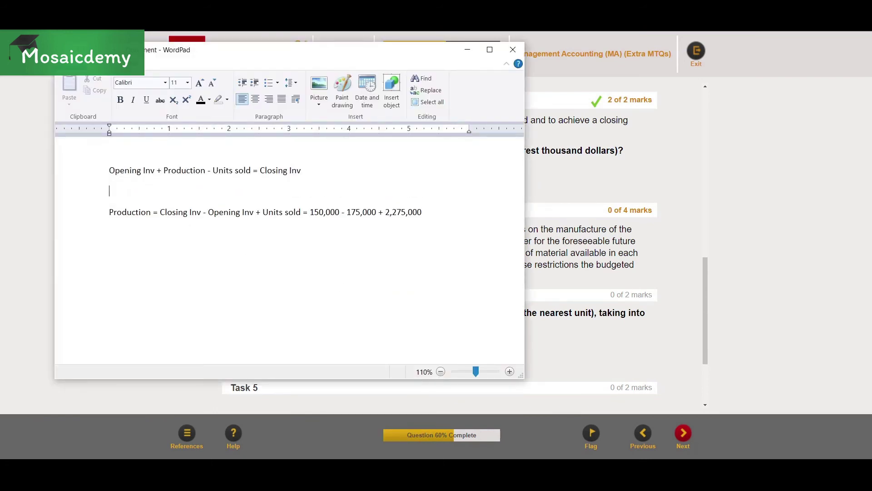
pyautogui.write('325,000 + 2,200,000 -')
pyautogui.click(554, 176)
pyautogui.scroll(8, 472, 168)
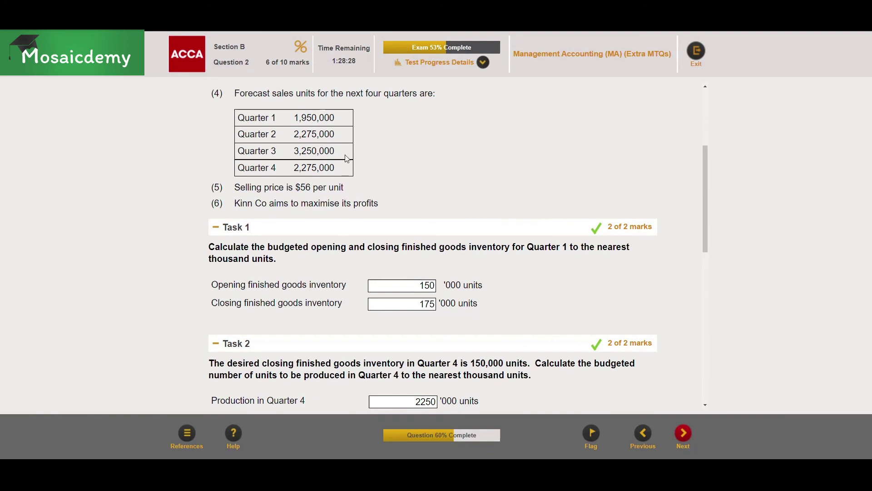
pyautogui.hotkey('alt', 'Tab')
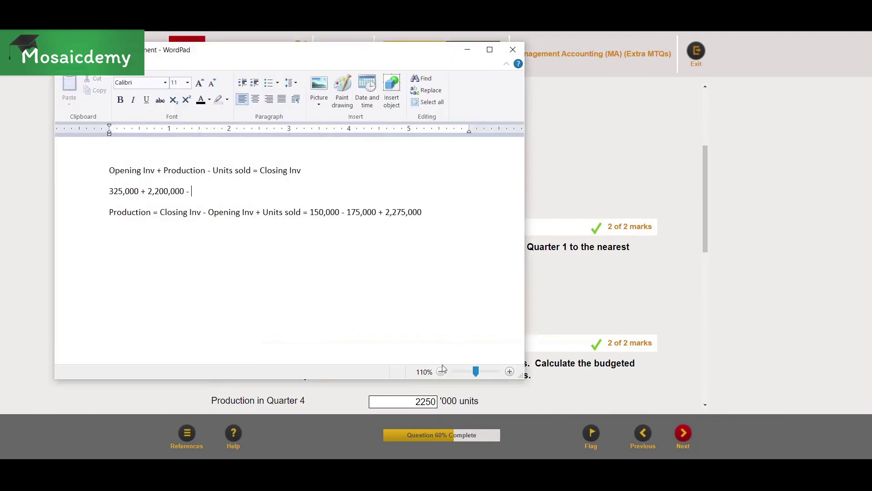
pyautogui.write('3,250,000 =')
# Step: Calculate the Quarter 3 closing inventory in Calculator as 2,200,000 + 325,000 - 3,250,000, and return to WordPad
pyautogui.hotkey('alt', 'Tab')
pyautogui.click(822, 338)
pyautogui.write('3250000')
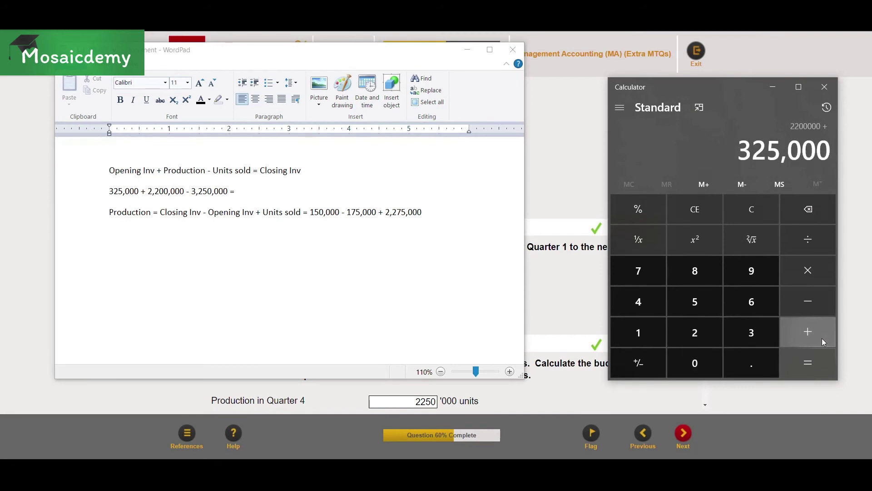
pyautogui.press('Return')
pyautogui.press('-')
pyautogui.write('3,250,000')
pyautogui.press('Return')
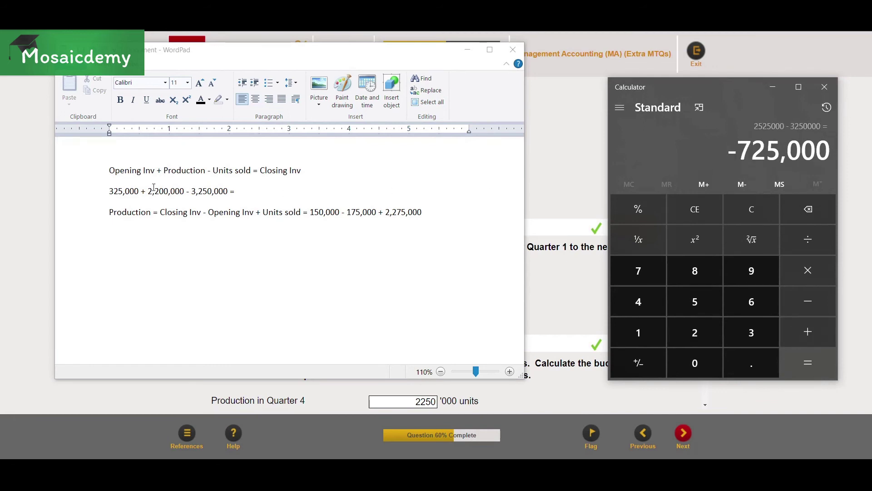
pyautogui.hotkey('alt', 'Tab')
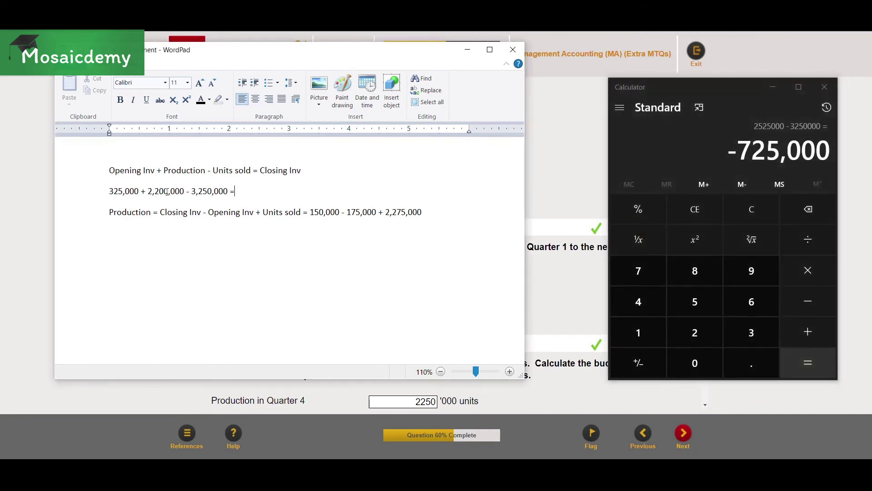
# Step: Highlight 325,000 + 2,200,000, the 3,250,000 units sold and the 2,200,000 production in the WordPad working to compare supply with sales
pyautogui.moveTo(186, 190); pyautogui.dragTo(109, 191)
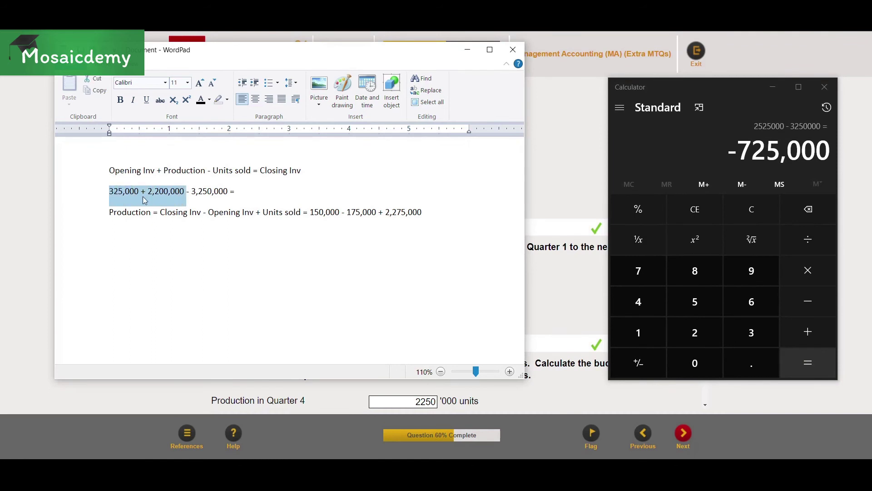
pyautogui.moveTo(190, 191); pyautogui.dragTo(230, 191)
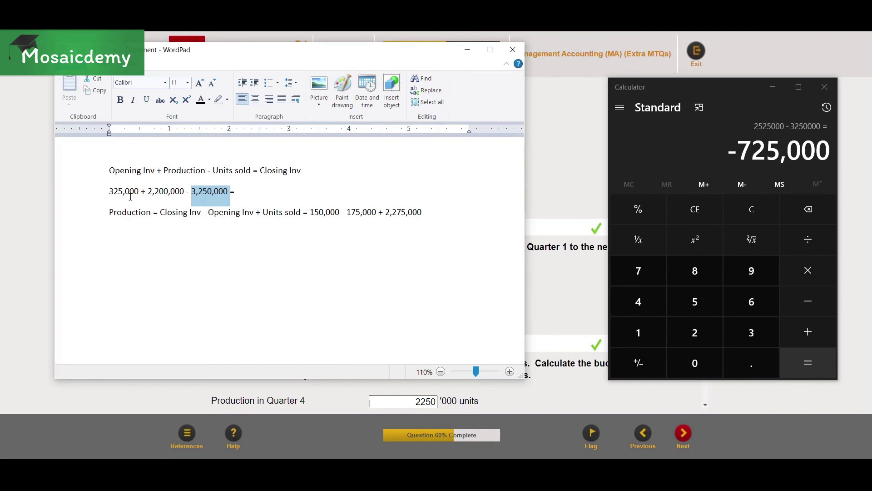
pyautogui.moveTo(148, 192); pyautogui.dragTo(186, 192)
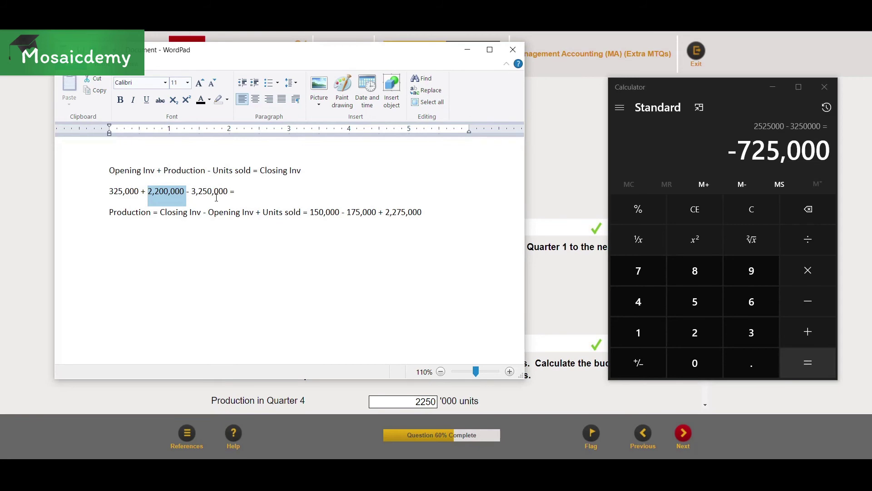
# Step: Switch back to the exam and enter 0 units as the revised Quarter 3 closing finished goods inventory in Task 4
pyautogui.click(553, 172)
pyautogui.scroll(-4, 516, 226)
pyautogui.scroll(-3, 471, 306)
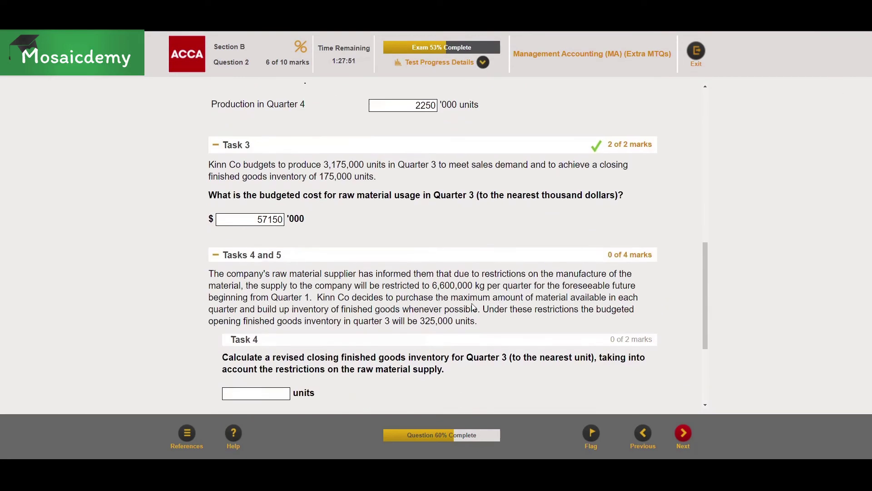
pyautogui.click(271, 350)
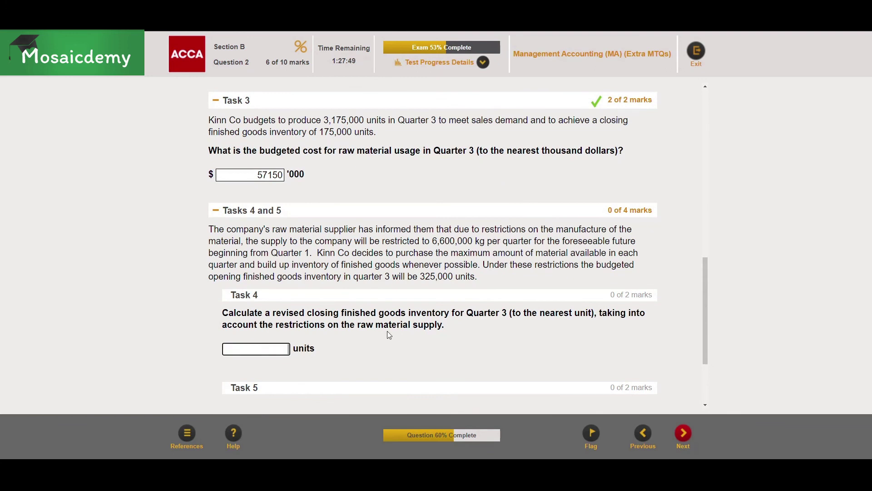
pyautogui.write('0')
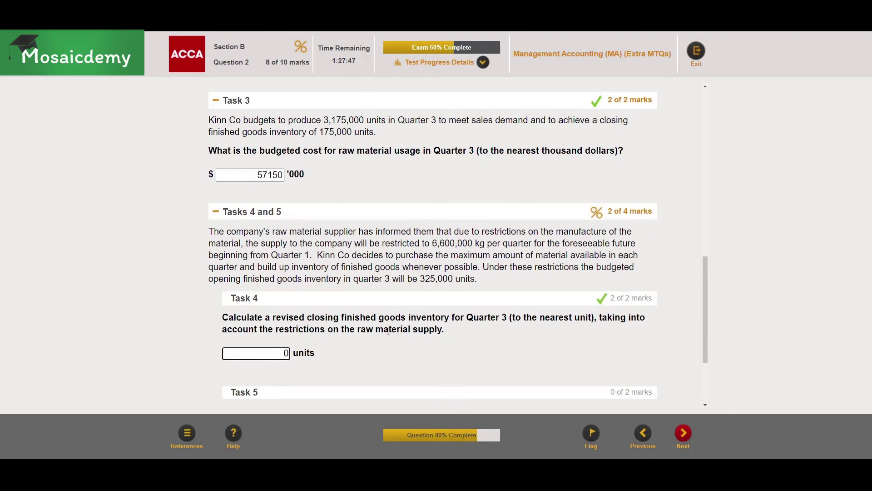
# Step: Highlight NOT in the Task 5 question and select "Using the economic order quantity model" and "Requesting a trade discount" as the answers
pyautogui.scroll(-1, 446, 274)
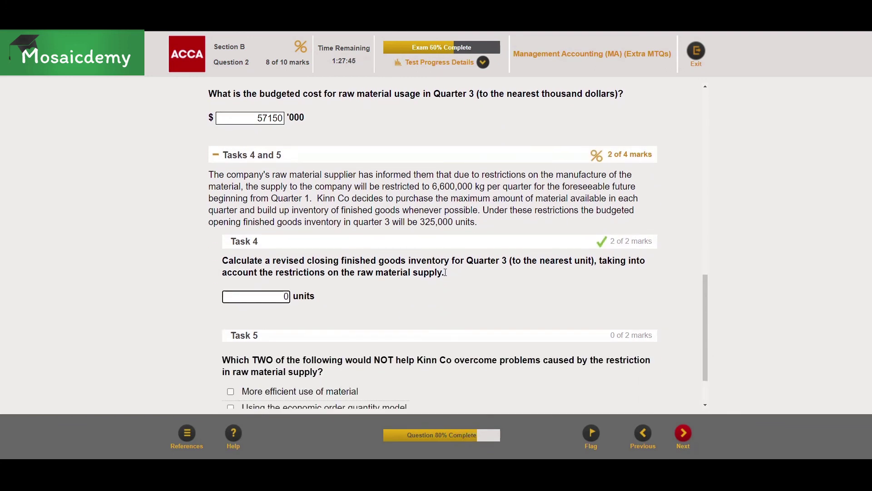
pyautogui.scroll(-1, 464, 286)
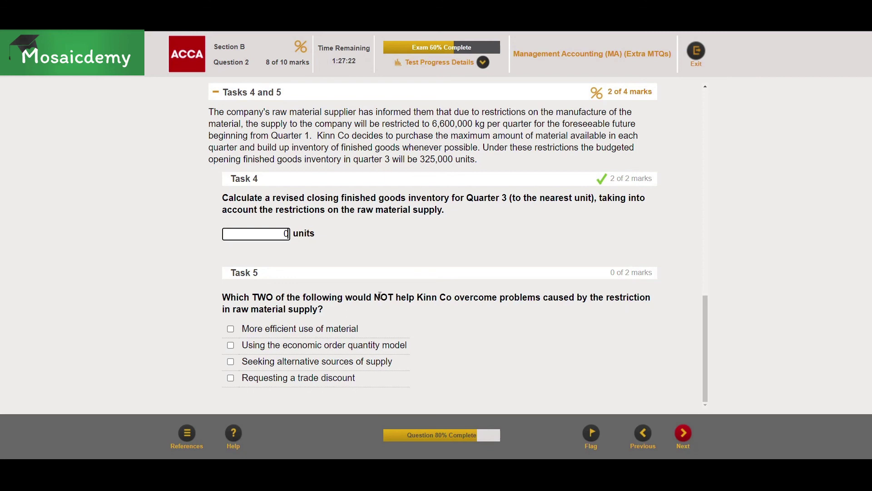
pyautogui.moveTo(375, 297); pyautogui.dragTo(393, 297)
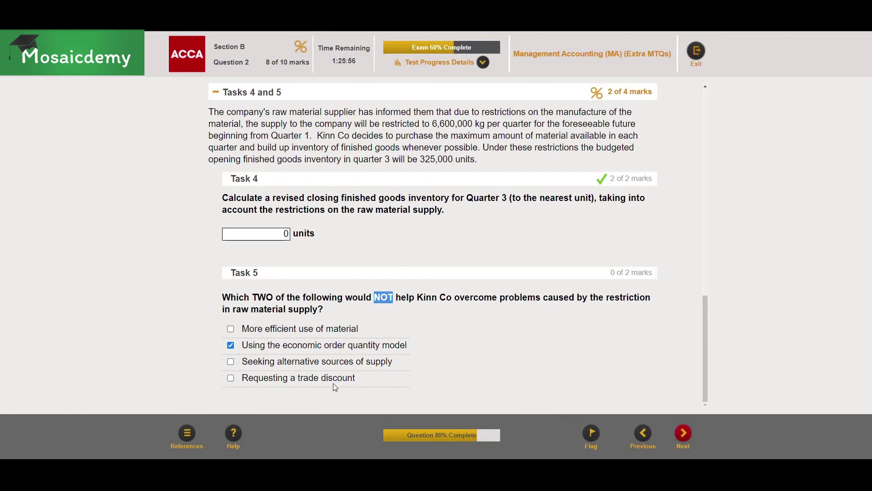
pyautogui.click(230, 378)
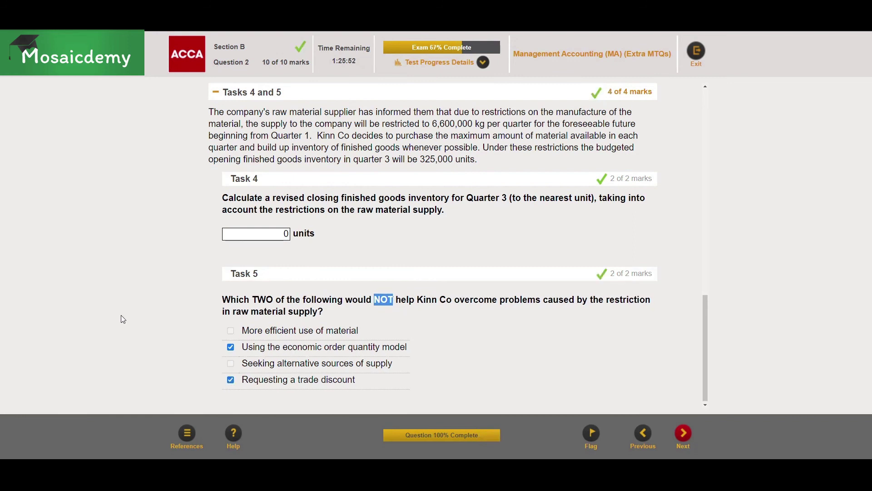